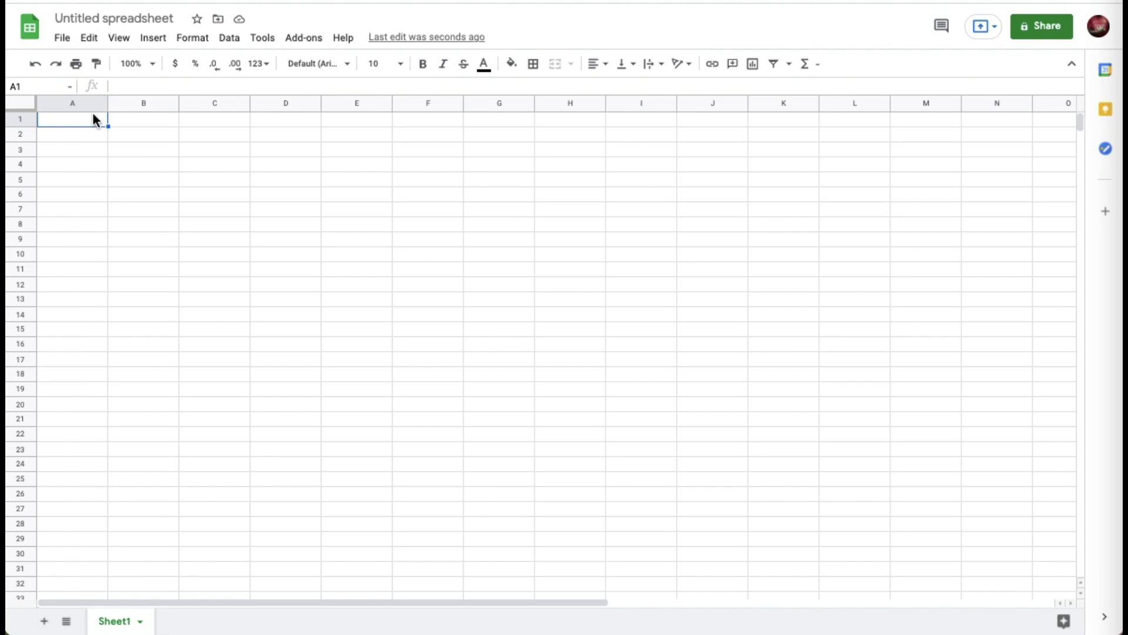
Step: Spell 'pride' letter by letter across A1–E1, then hide row 1 with Ctrl+Alt+9
{"action": "type", "text": "p"}
{"action": "key", "text": "Tab"}
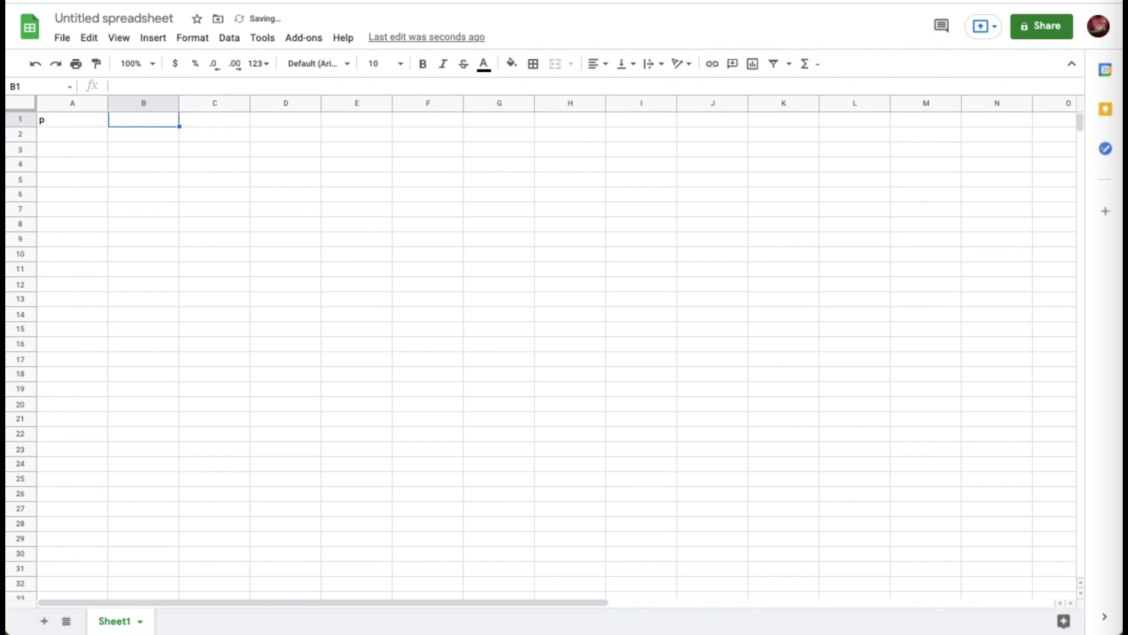
{"action": "type", "text": "r"}
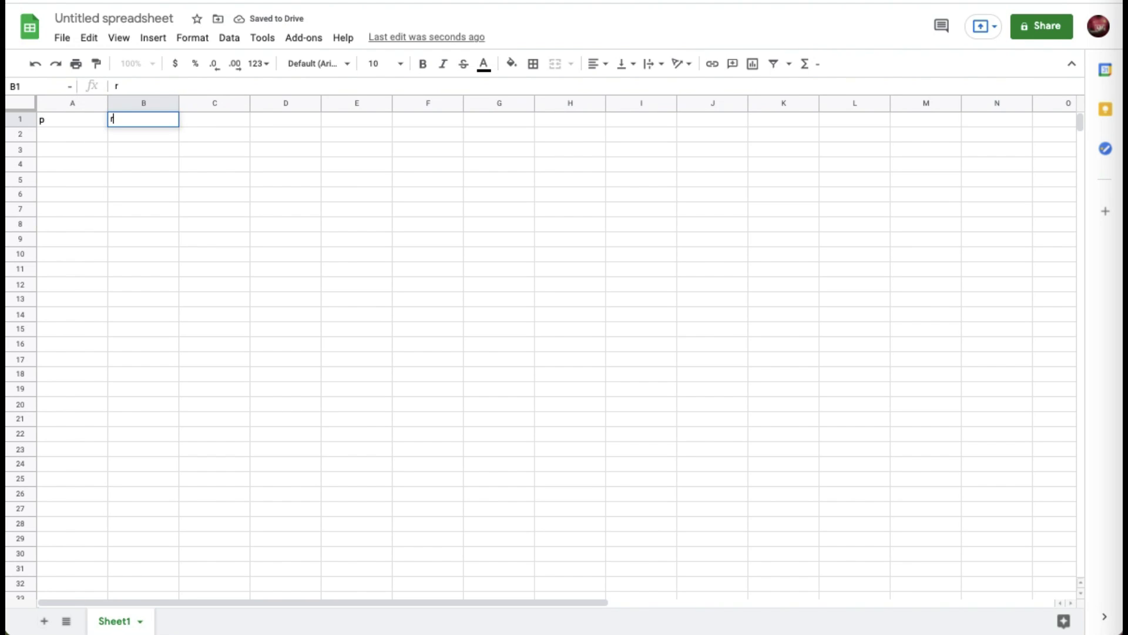
{"action": "key", "text": "Tab"}
{"action": "type", "text": "i"}
{"action": "key", "text": "Tab"}
{"action": "type", "text": "d"}
{"action": "key", "text": "Tab"}
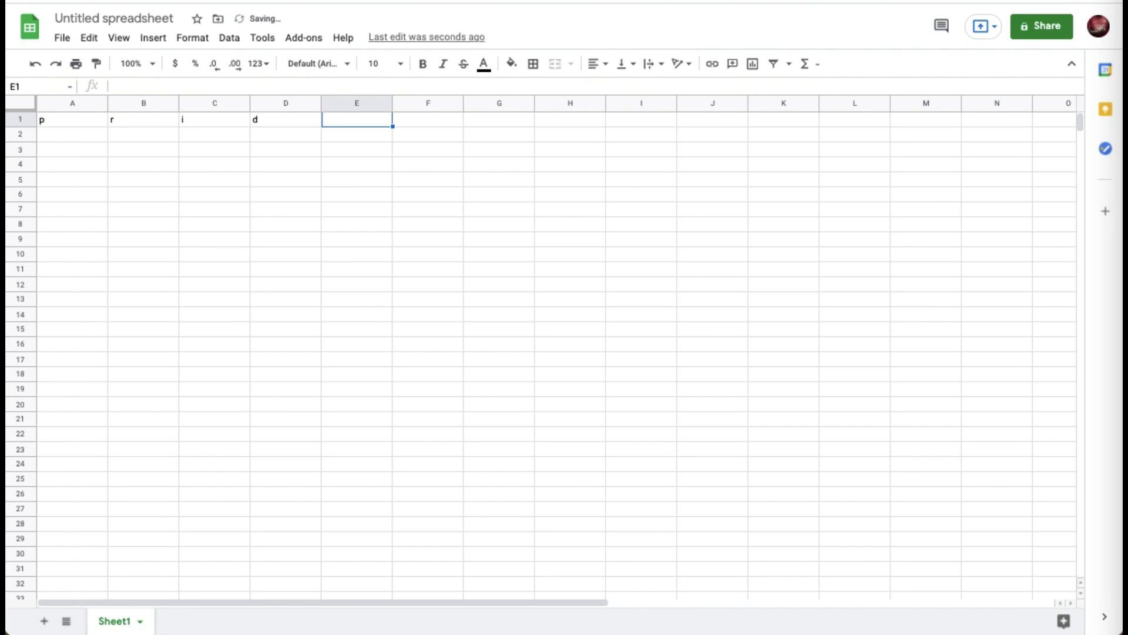
{"action": "type", "text": "e"}
{"action": "key", "text": "Tab"}
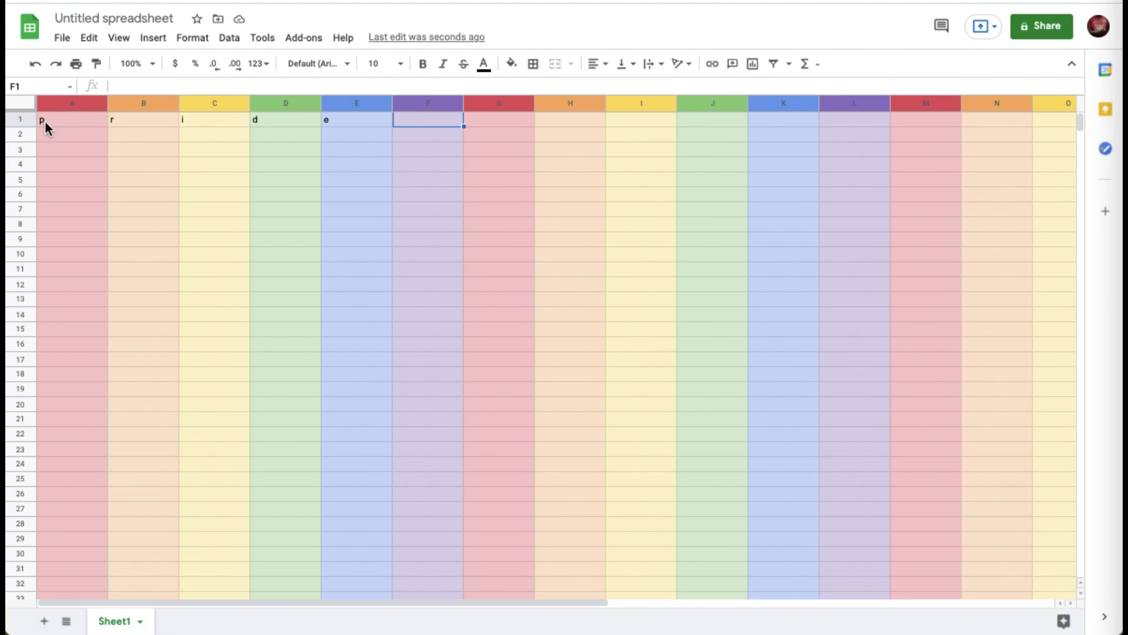
{"action": "left_click", "coordinate": [27, 118]}
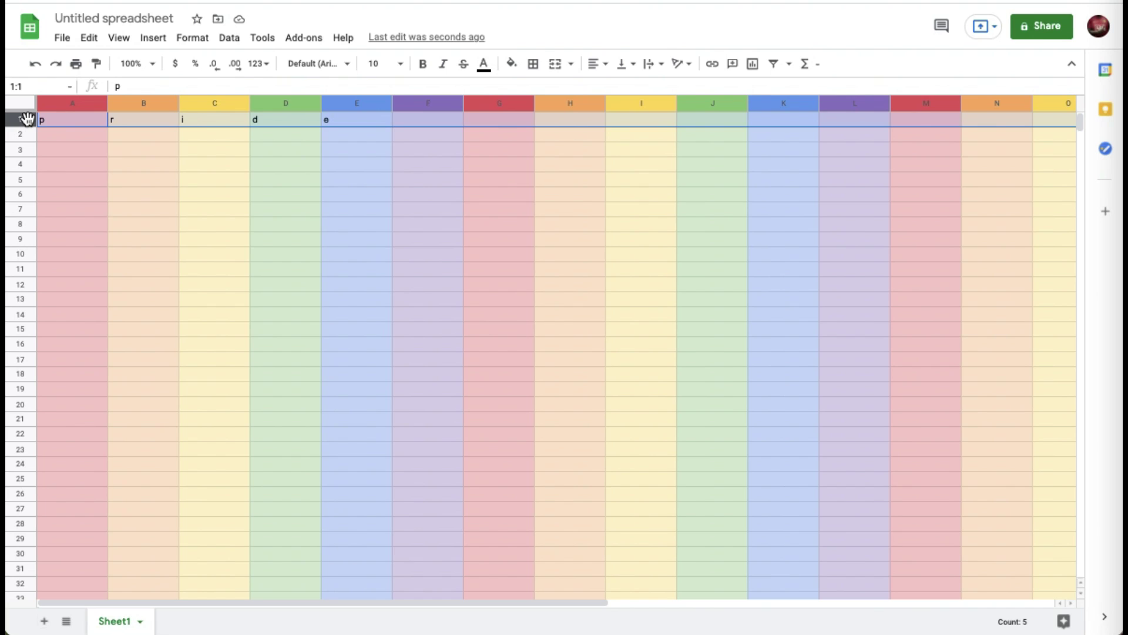
{"action": "key", "text": "ctrl+alt+9"}
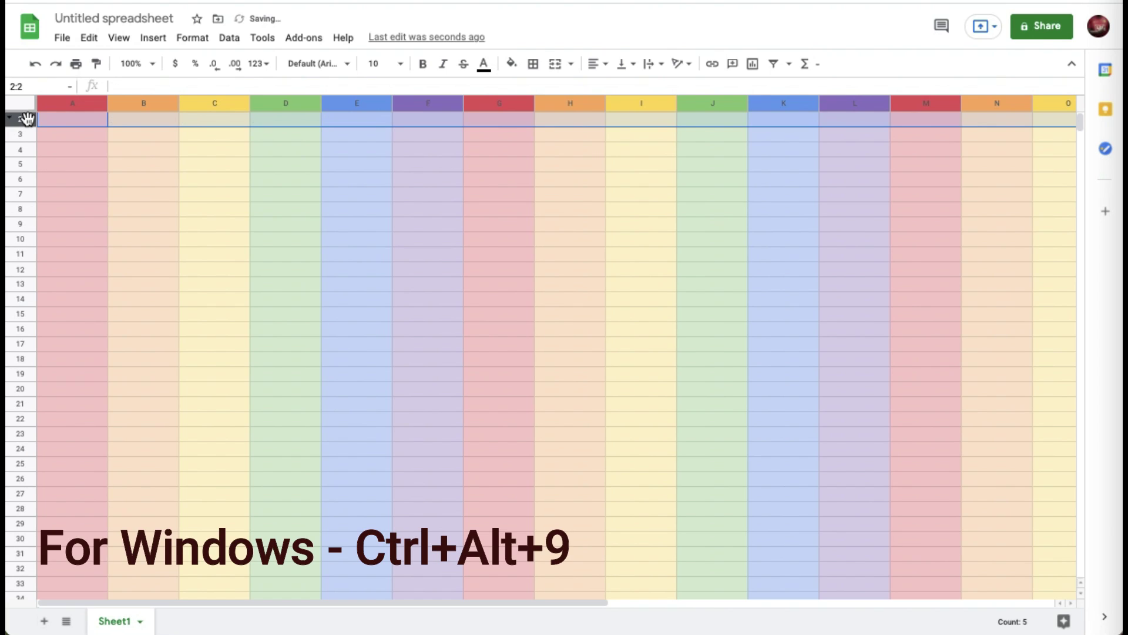
Step: Type hg and ;' into cells starting at B4, then move the selection right
{"action": "left_click", "coordinate": [171, 152]}
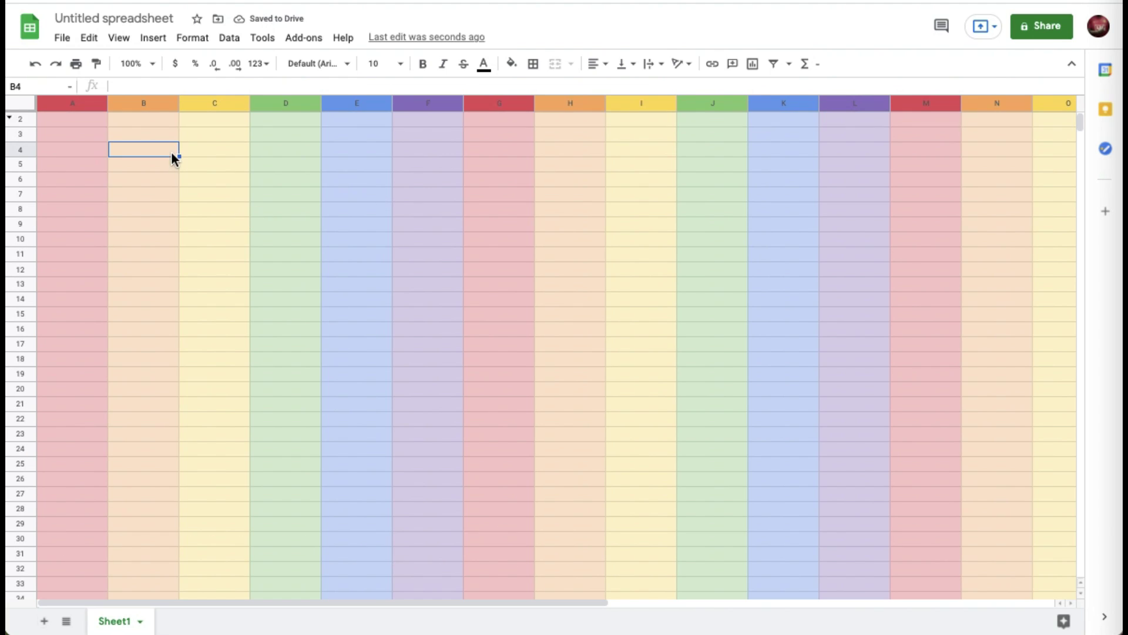
{"action": "type", "text": "hg"}
{"action": "key", "text": "Tab"}
{"action": "type", "text": ";'"}
{"action": "key", "text": "Return"}
{"action": "key", "text": "Tab"}
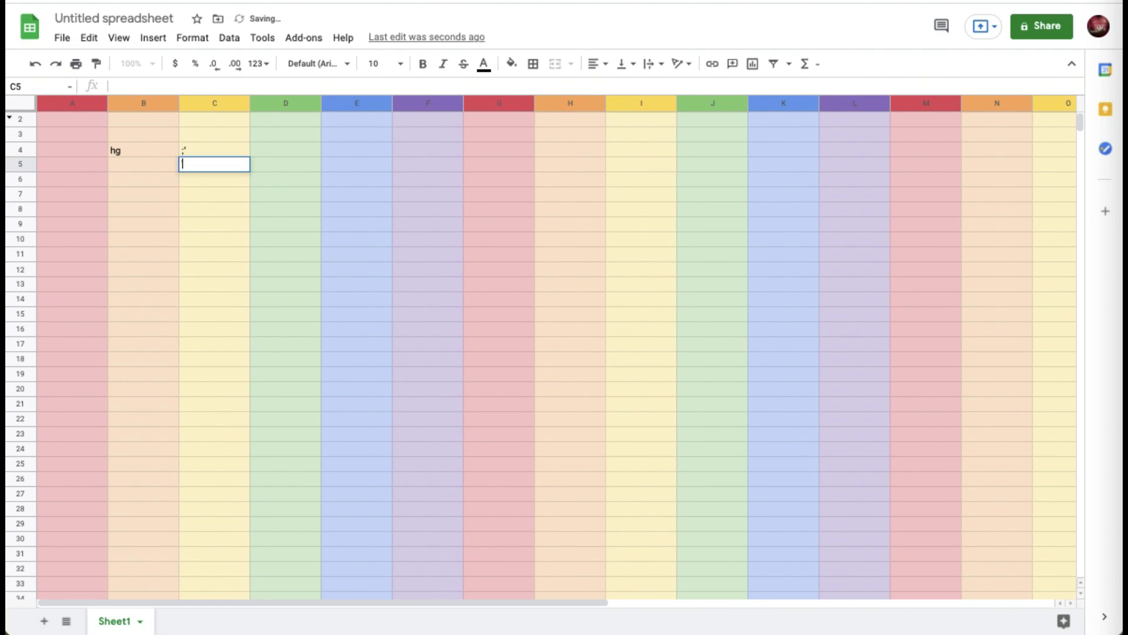
{"action": "key", "text": "Tab"}
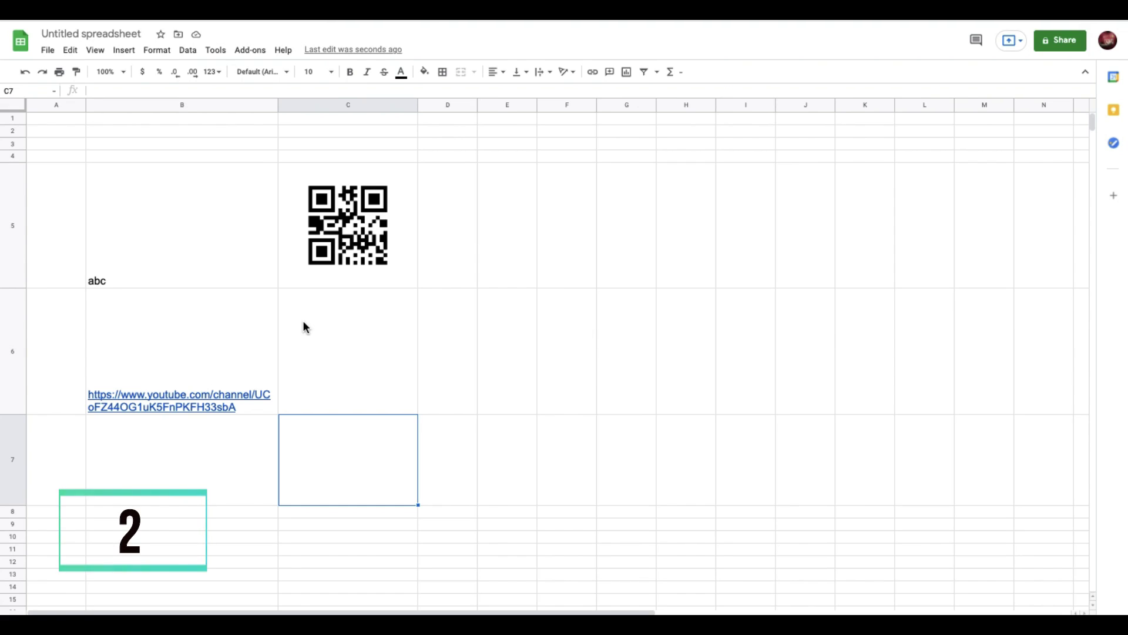
Step: Compare the QR IMAGE formula in C5 with the abc text in B5 and the link in B6
{"action": "left_click", "coordinate": [313, 329]}
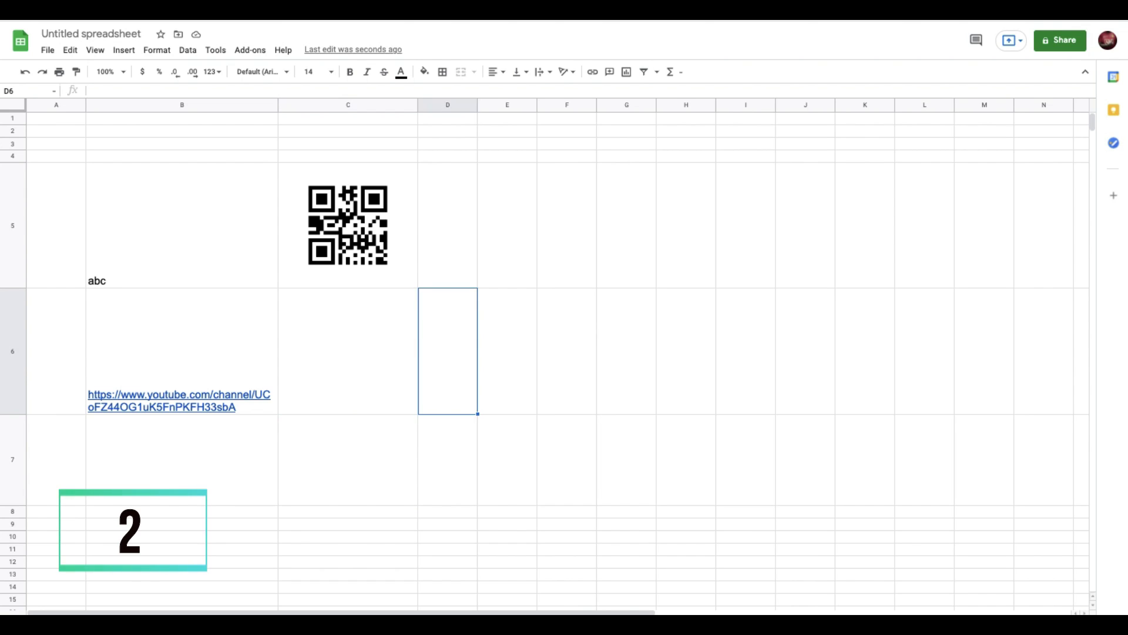
{"action": "left_click", "coordinate": [348, 225]}
{"action": "left_click", "coordinate": [183, 225]}
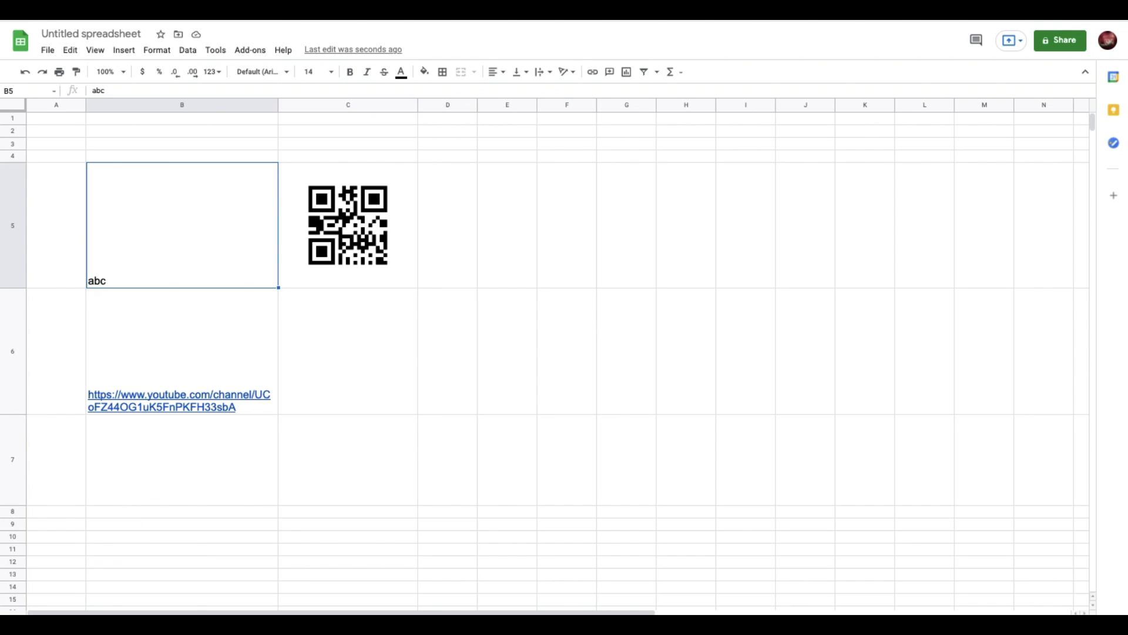
{"action": "left_click", "coordinate": [348, 226]}
{"action": "left_click", "coordinate": [182, 225]}
{"action": "left_click", "coordinate": [348, 226]}
{"action": "left_click", "coordinate": [348, 351]}
{"action": "left_click", "coordinate": [183, 351]}
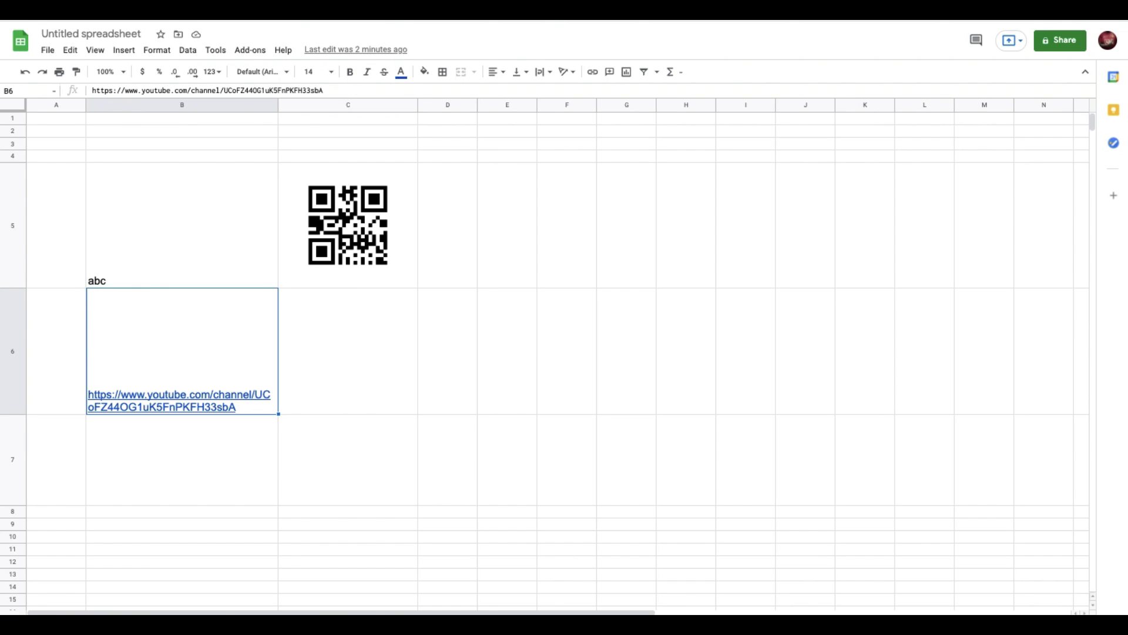
{"action": "left_click", "coordinate": [348, 351]}
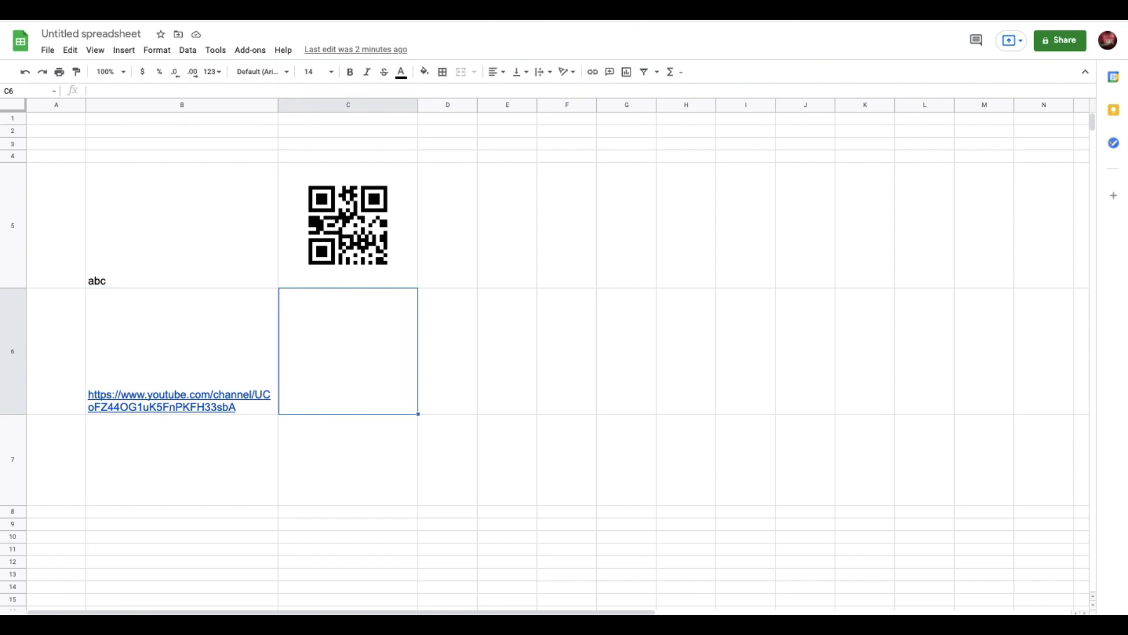
Step: Paste the =IMAGE QR formula into C6 and point it at B6 instead of B5
{"action": "double_click", "coordinate": [331, 354]}
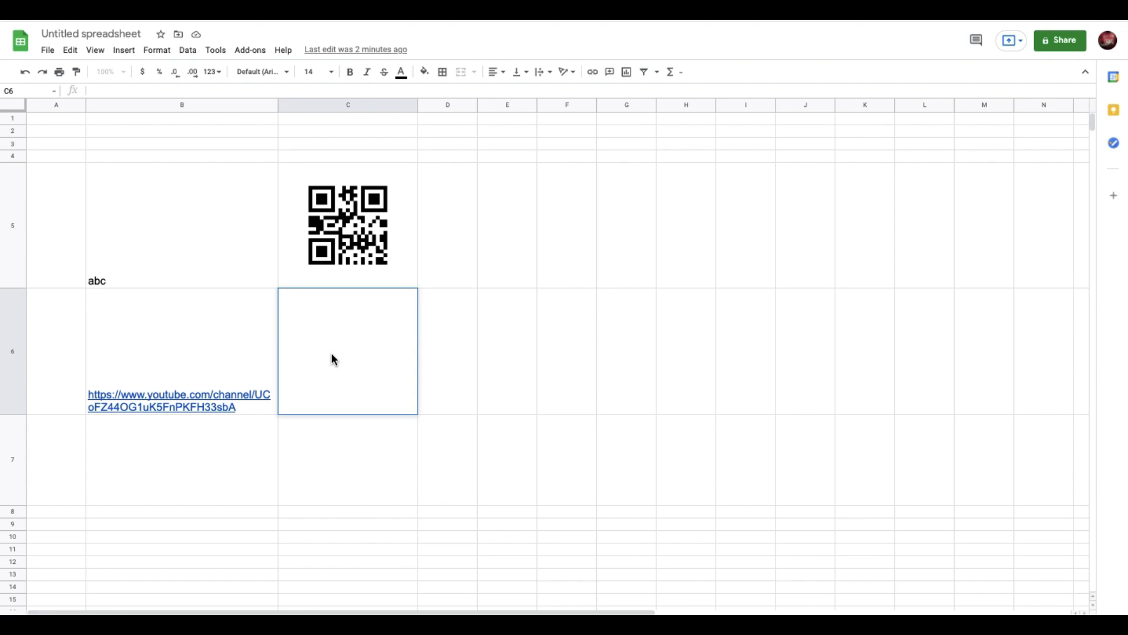
{"action": "type", "text": "="}
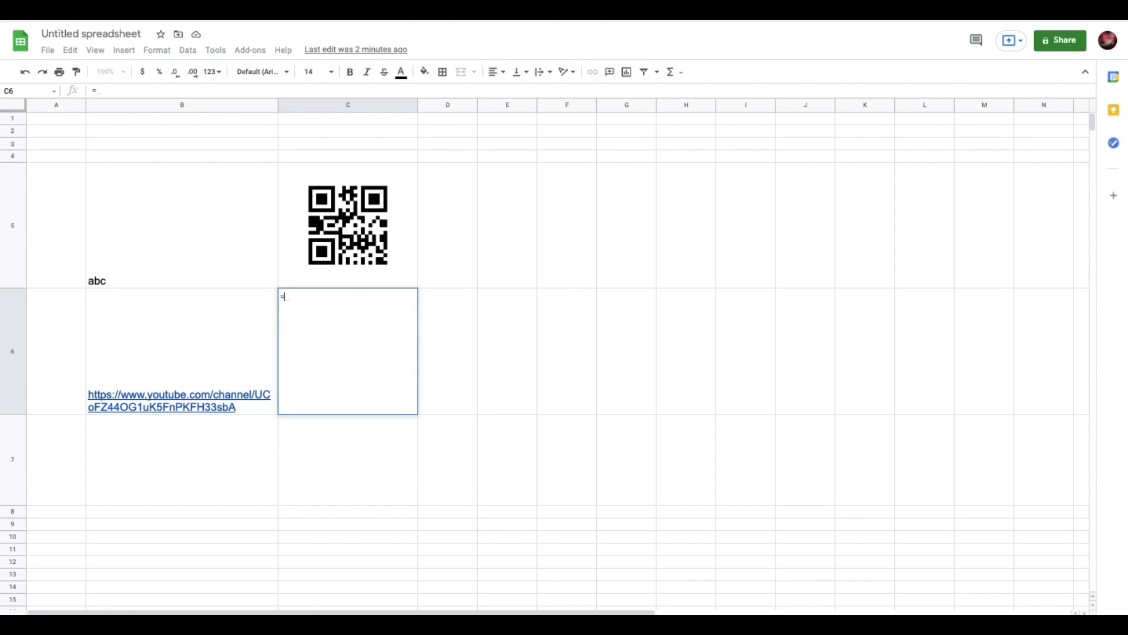
{"action": "type", "text": "IMA"}
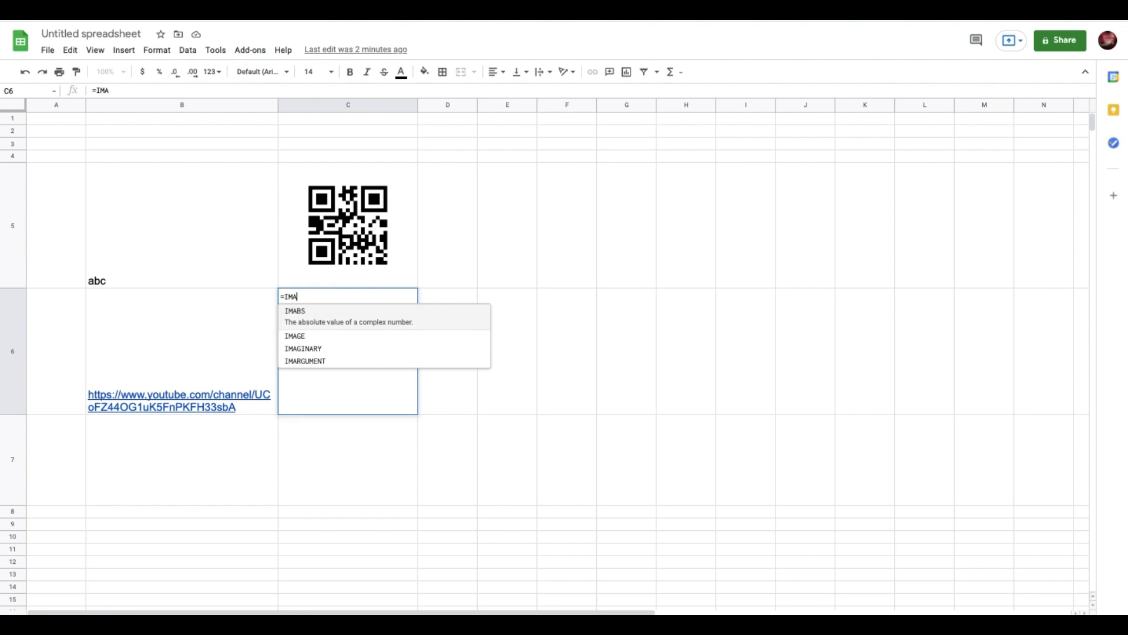
{"action": "type", "text": "GE("}
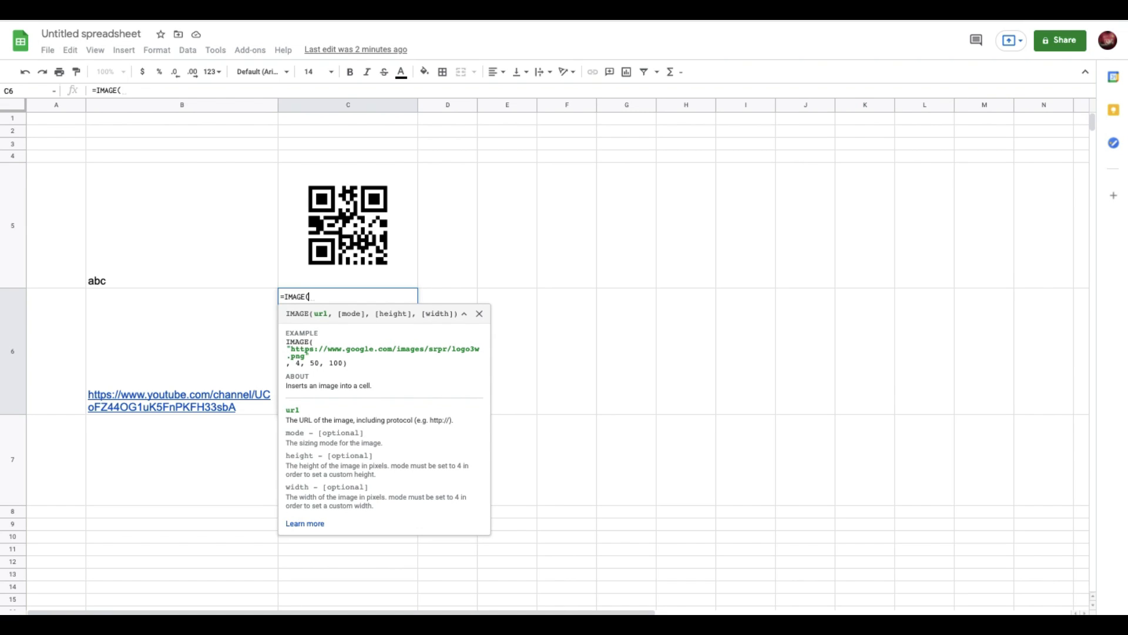
{"action": "type", "text": "\"https://chart.googleapis.com/chart?chs=200x200&cht=qr&chl=\"&B5&\"\")"}
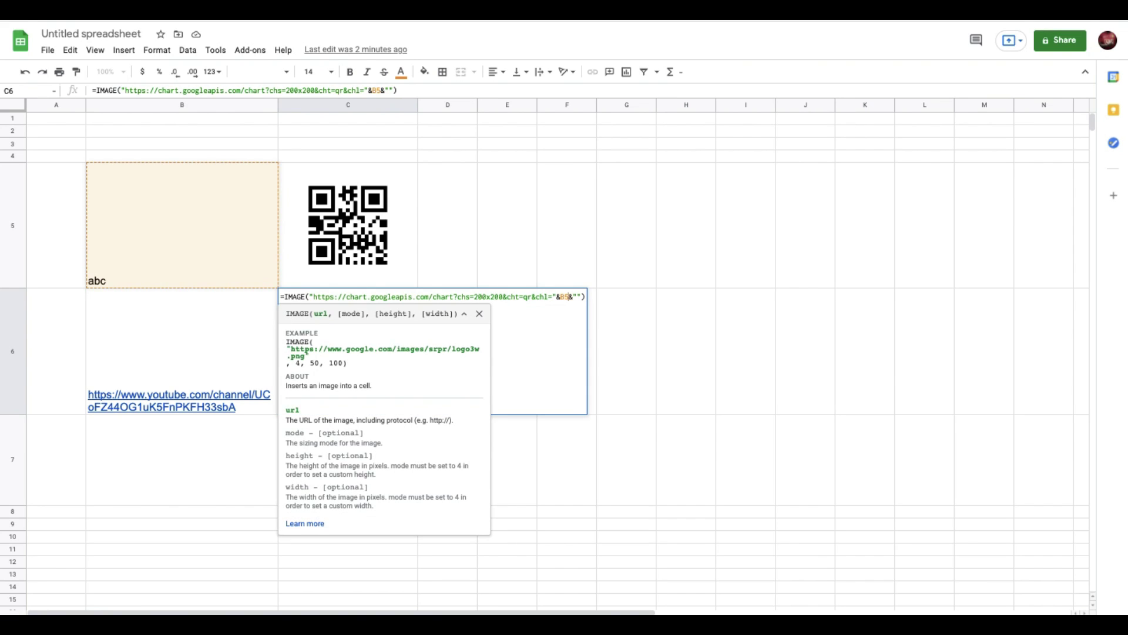
{"action": "key", "text": "BackSpace"}
{"action": "key", "text": "BackSpace"}
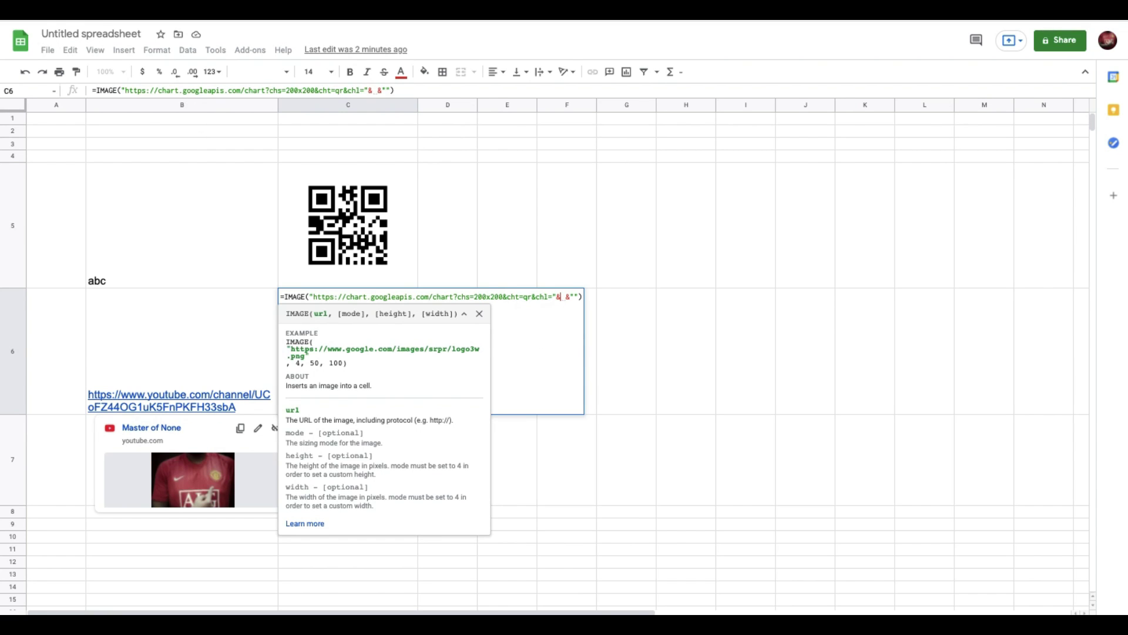
{"action": "type", "text": "B6"}
{"action": "key", "text": "Return"}
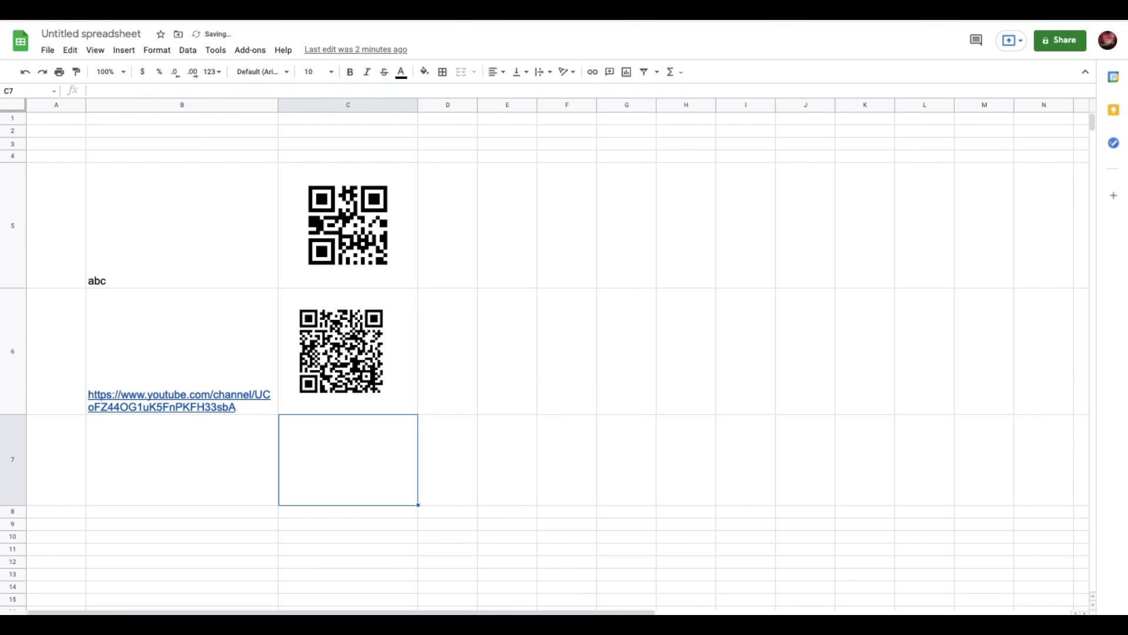
{"action": "left_click", "coordinate": [320, 355]}
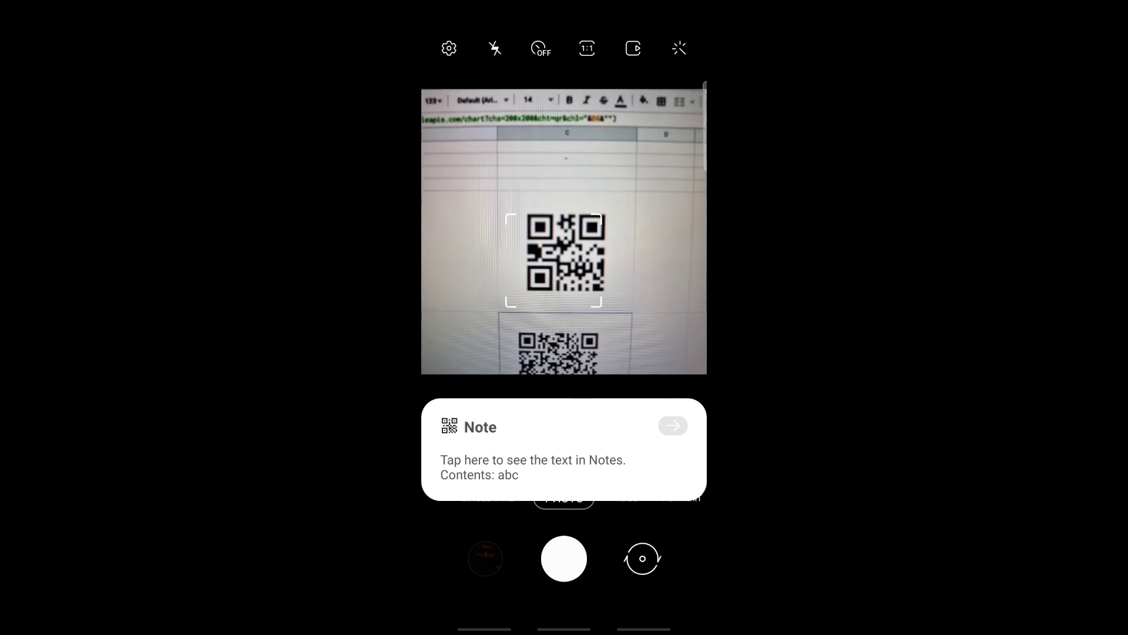
Step: Open the scanned abc note, then the YouTube channel link, from the phone camera
{"action": "left_click", "coordinate": [533, 460]}
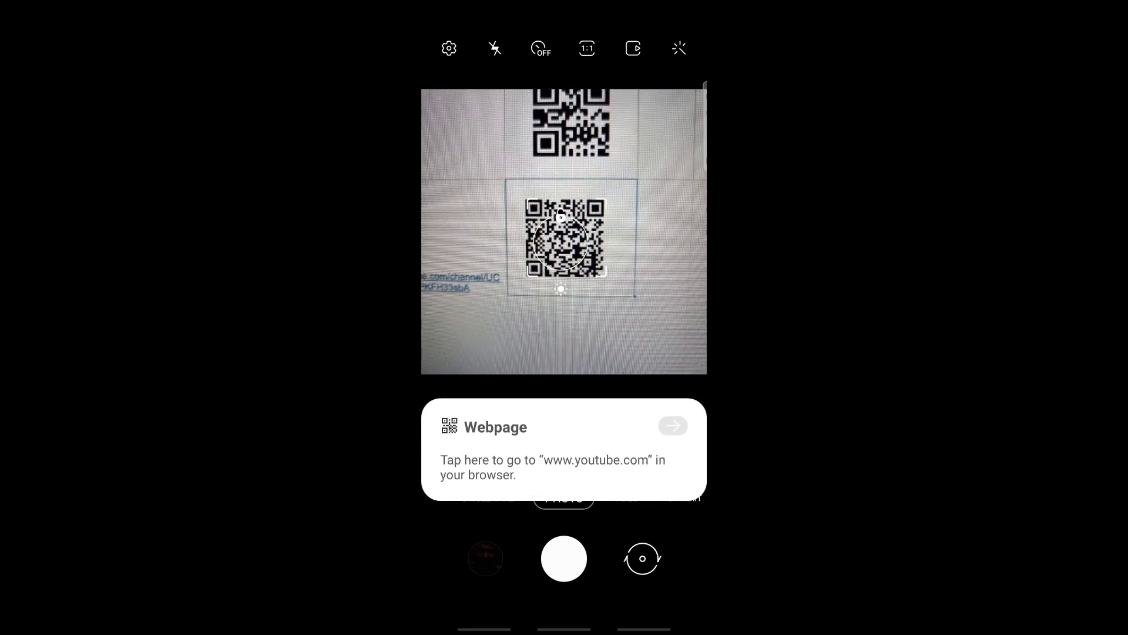
{"action": "left_click", "coordinate": [553, 459]}
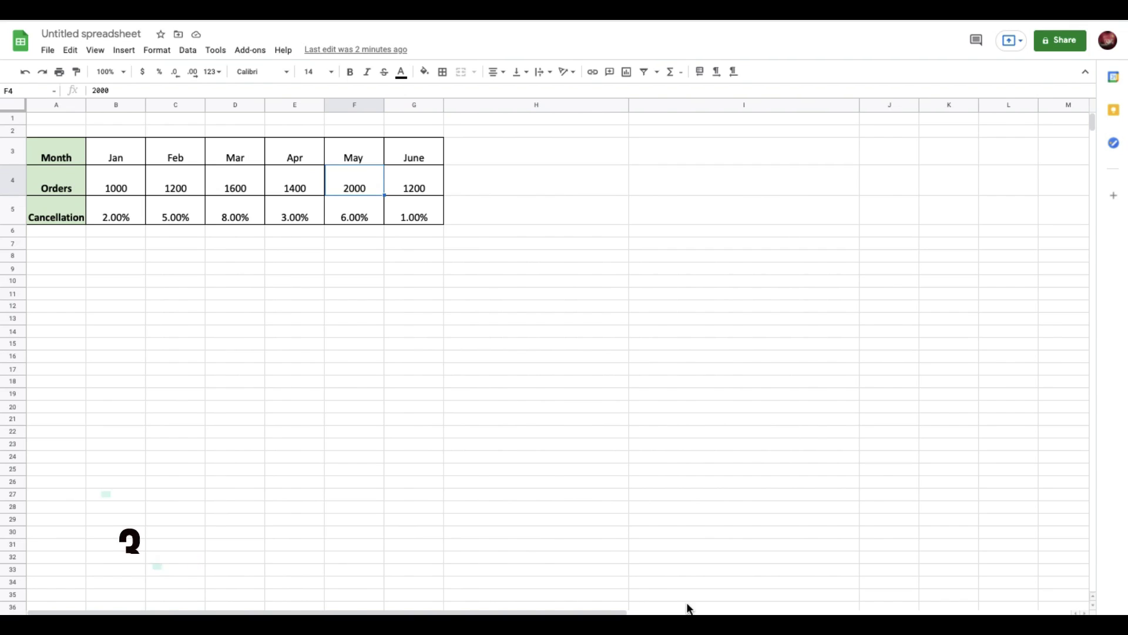
Step: Move the selection to cell H4 beside the Orders row
{"action": "left_click", "coordinate": [559, 262]}
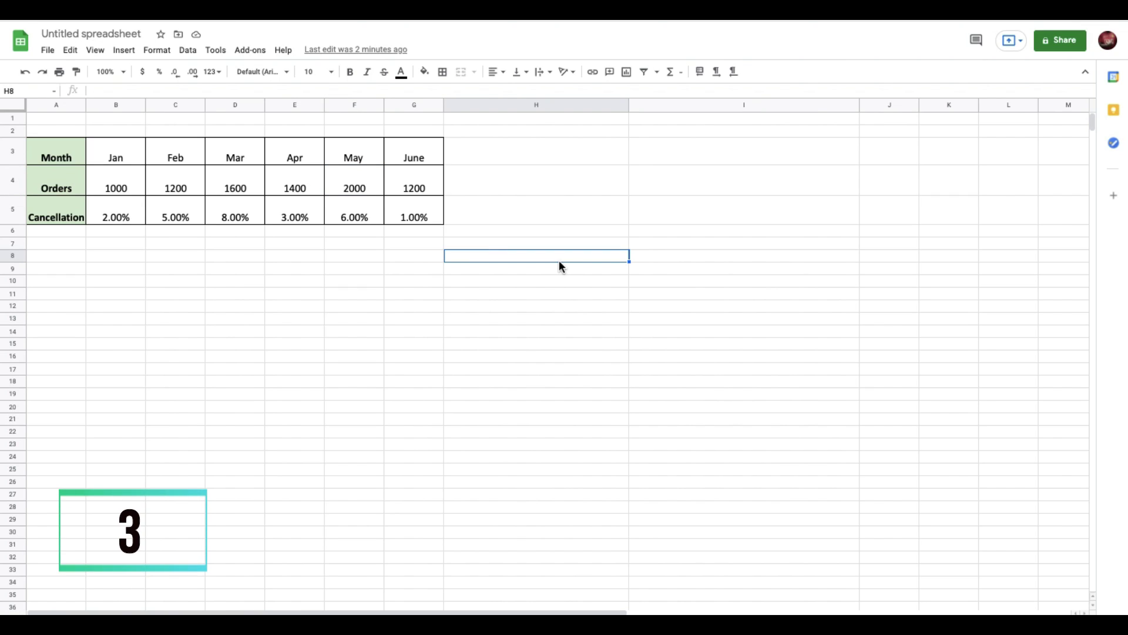
{"action": "key", "text": "Left"}
{"action": "key", "text": "Left"}
{"action": "left_click", "coordinate": [295, 256]}
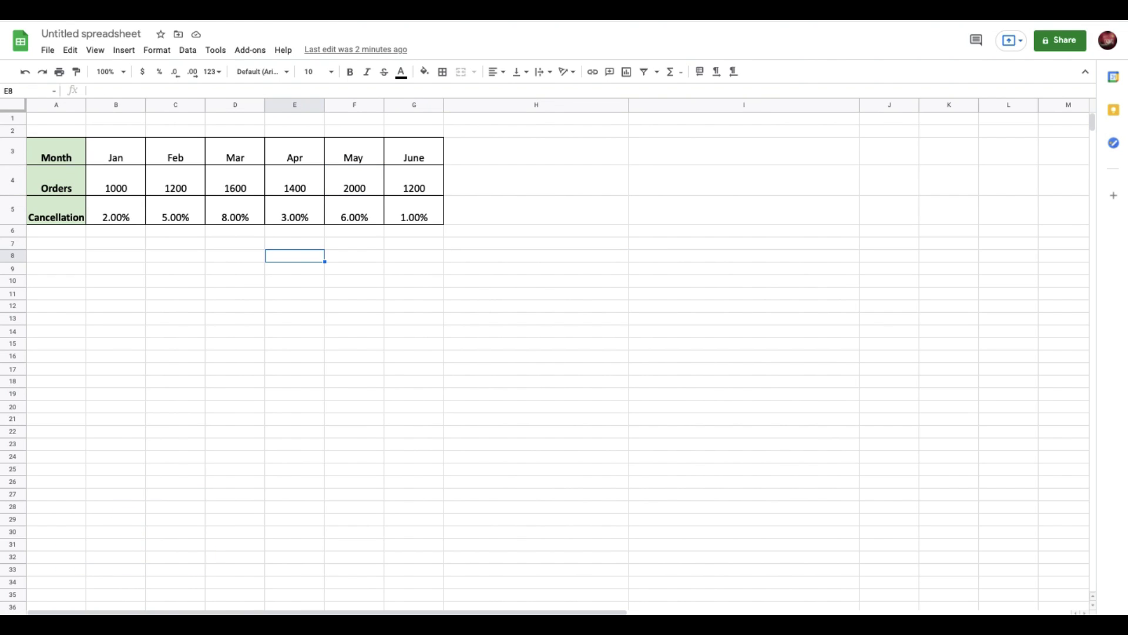
{"action": "key", "text": "Right"}
{"action": "key", "text": "Right"}
{"action": "key", "text": "Right"}
{"action": "key", "text": "Right"}
{"action": "key", "text": "Left"}
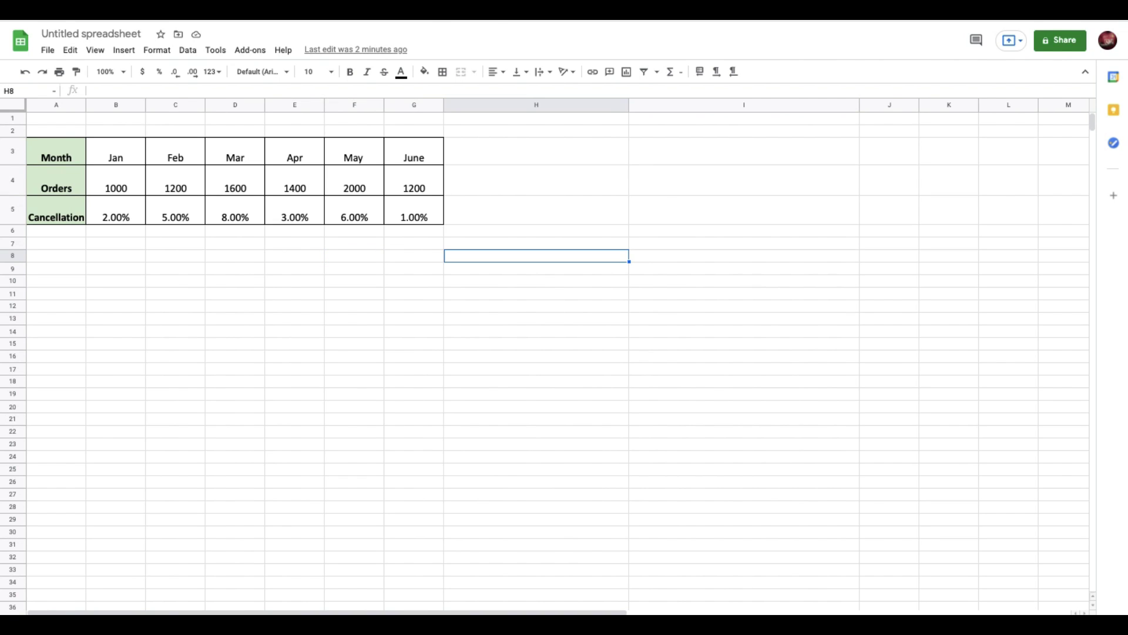
{"action": "key", "text": "Up"}
{"action": "key", "text": "Up"}
{"action": "key", "text": "Up"}
{"action": "key", "text": "Up"}
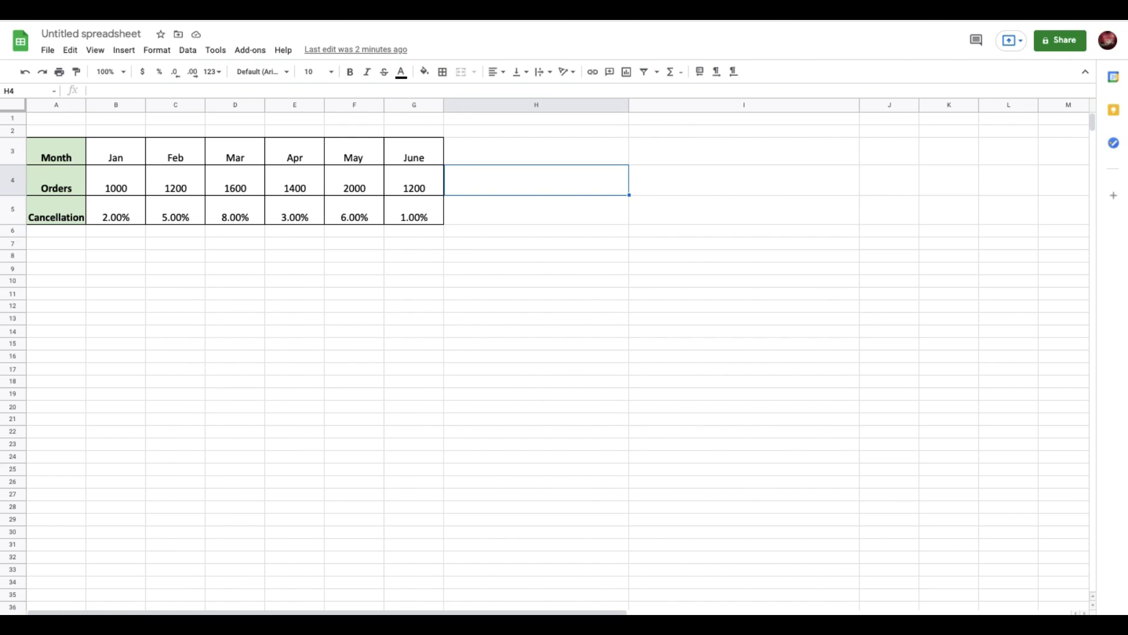
Step: Enter =SPARKLINE(B4:G4) in H4 and fill it down to H5
{"action": "type", "text": "=sp"}
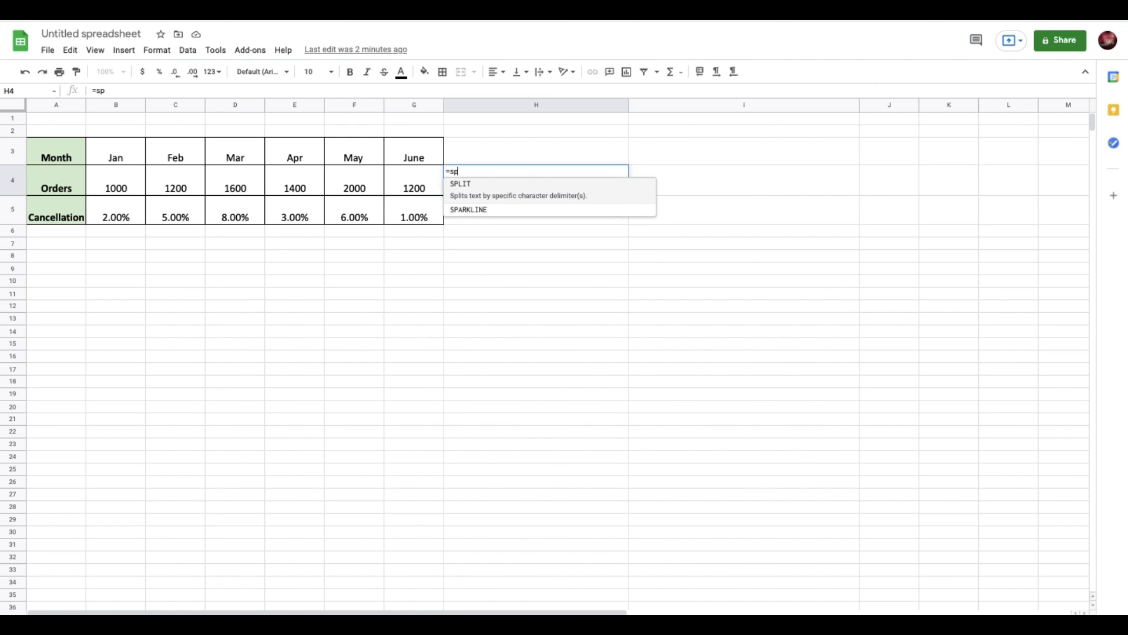
{"action": "key", "text": "Down"}
{"action": "key", "text": "Tab"}
{"action": "key", "text": "Left"}
{"action": "key", "text": "Left"}
{"action": "key", "text": "Right"}
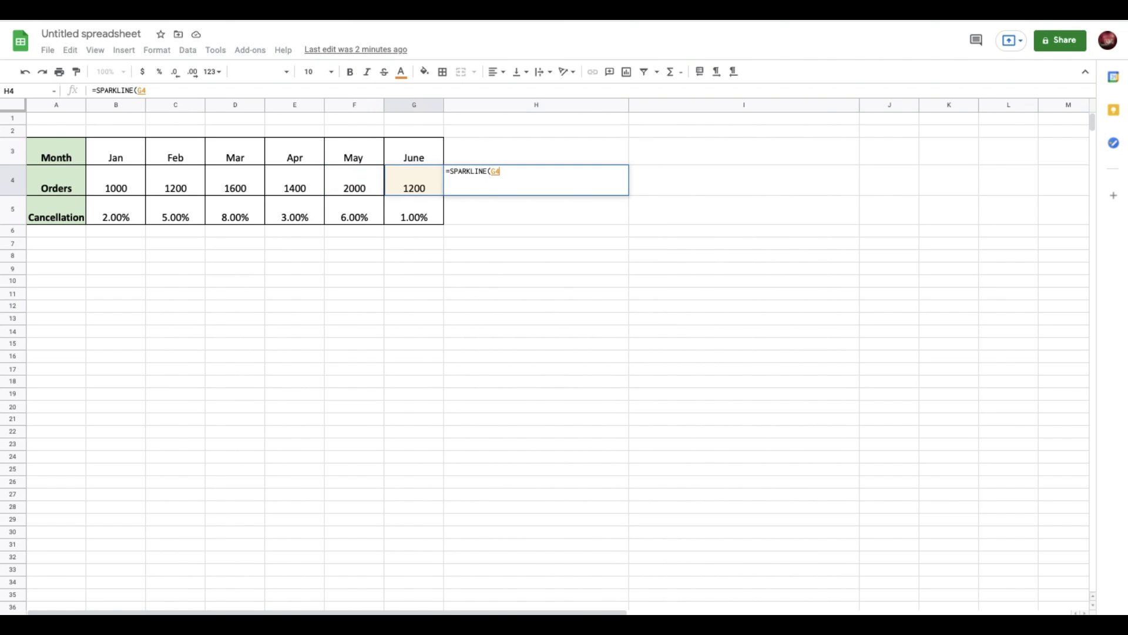
{"action": "key", "text": "shift+Left"}
{"action": "key", "text": "shift+Left"}
{"action": "key", "text": "shift+Left"}
{"action": "key", "text": "shift+Left"}
{"action": "key", "text": "shift+Left"}
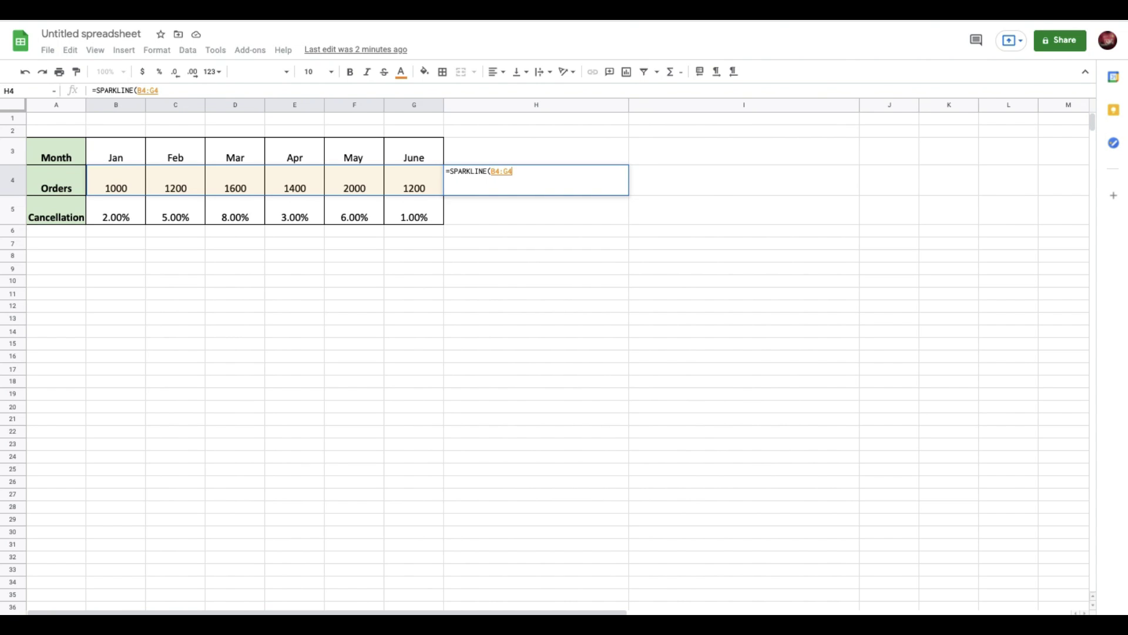
{"action": "key", "text": "Return"}
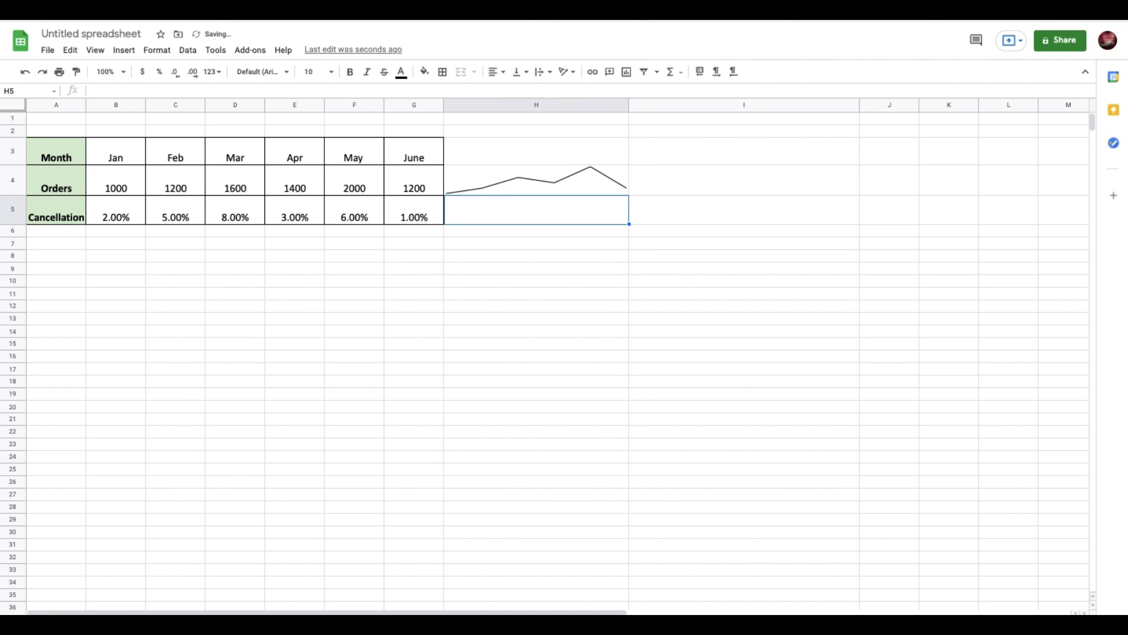
{"action": "left_click", "coordinate": [559, 179]}
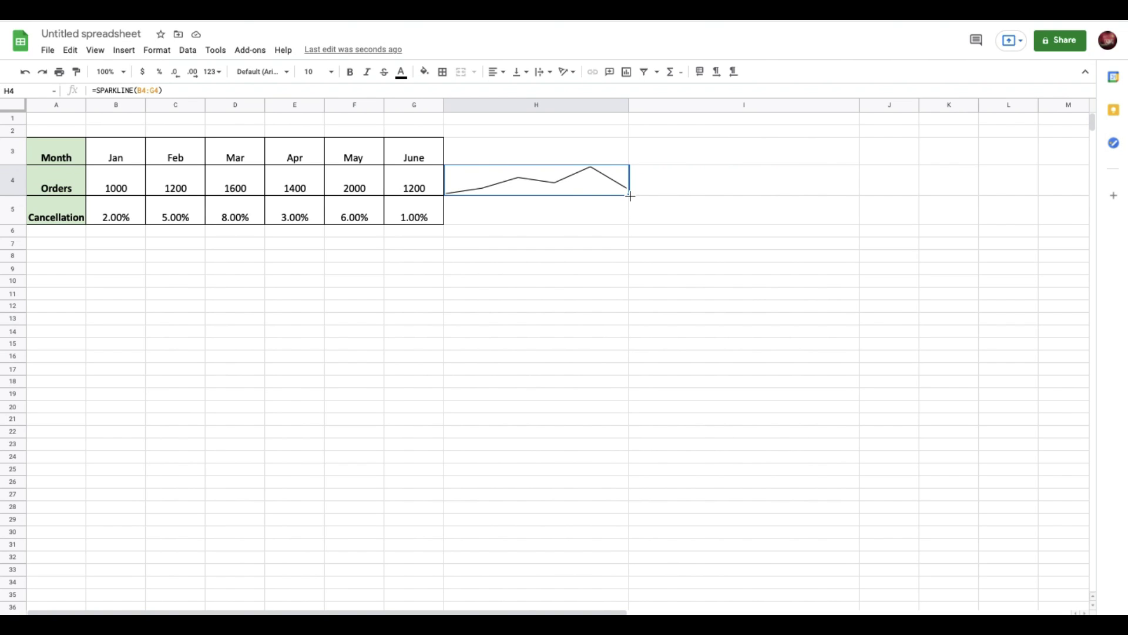
{"action": "left_click_drag", "start_coordinate": [630, 195], "coordinate": [627, 223]}
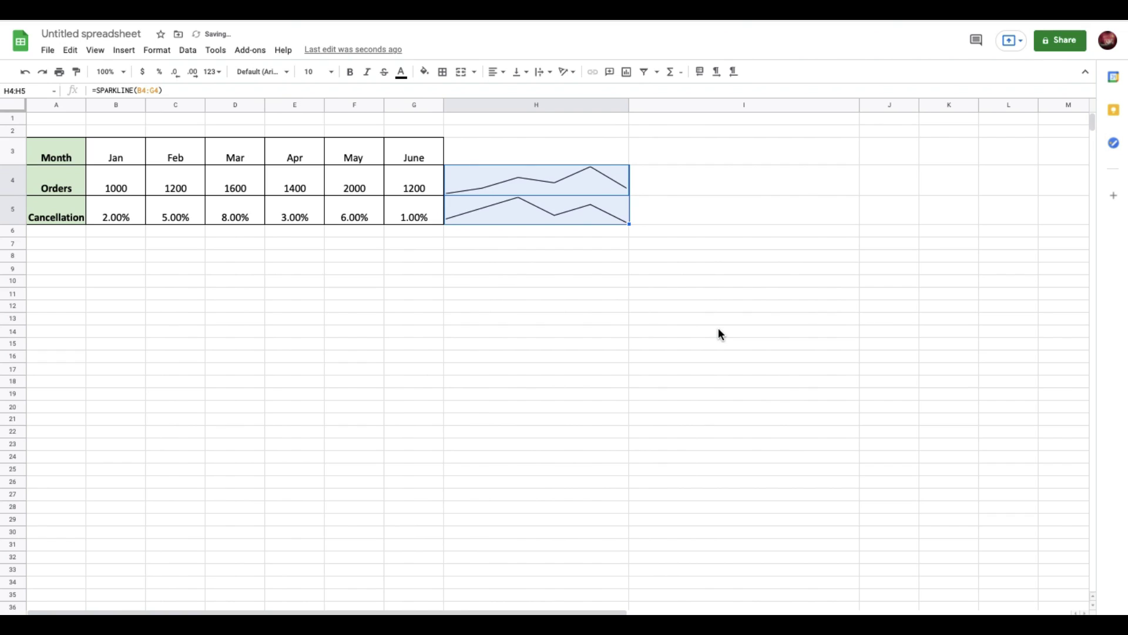
Step: Enter =SPARKLINE(B4:G4; {"charttype","column"}) in I4 as a column sparkline
{"action": "left_click", "coordinate": [757, 186]}
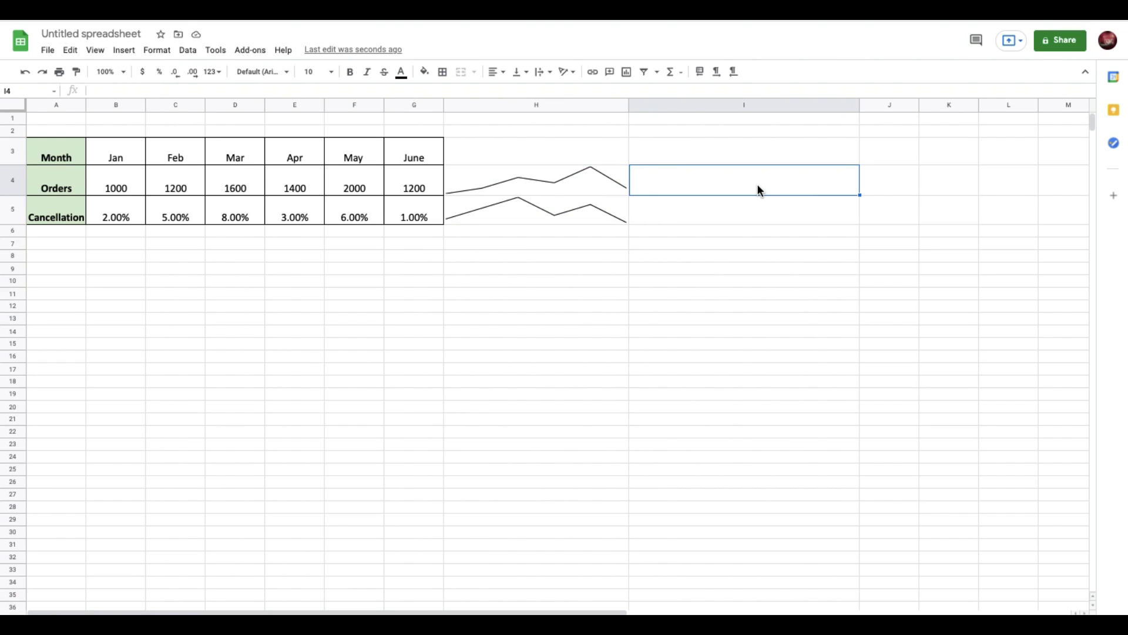
{"action": "type", "text": "=SPARKLINE("}
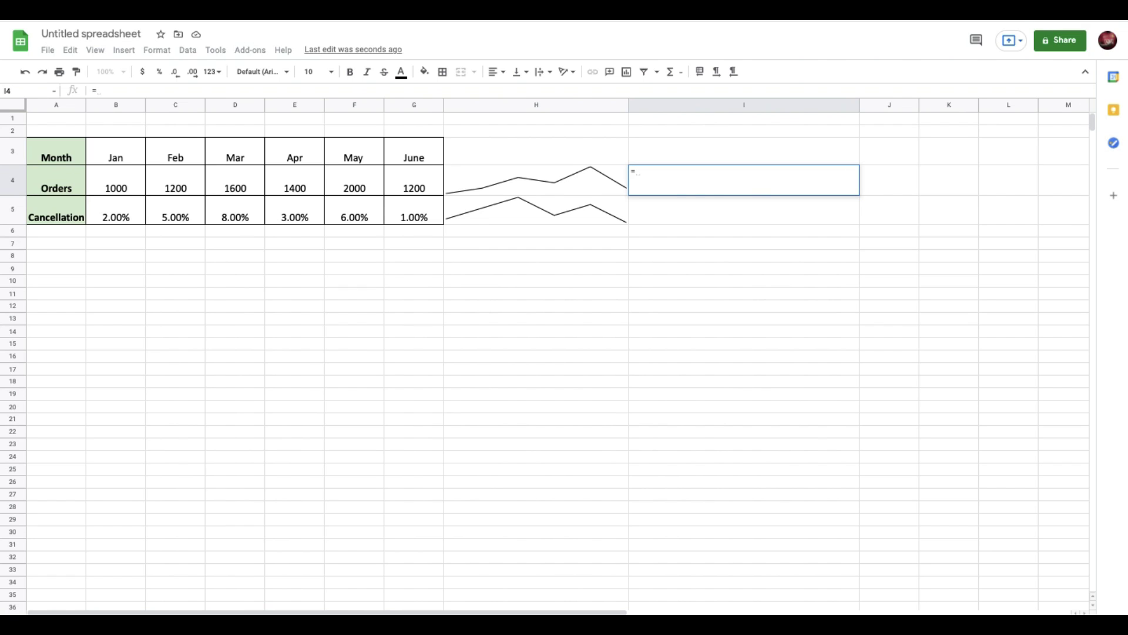
{"action": "key", "text": "Left"}
{"action": "key", "text": "Left"}
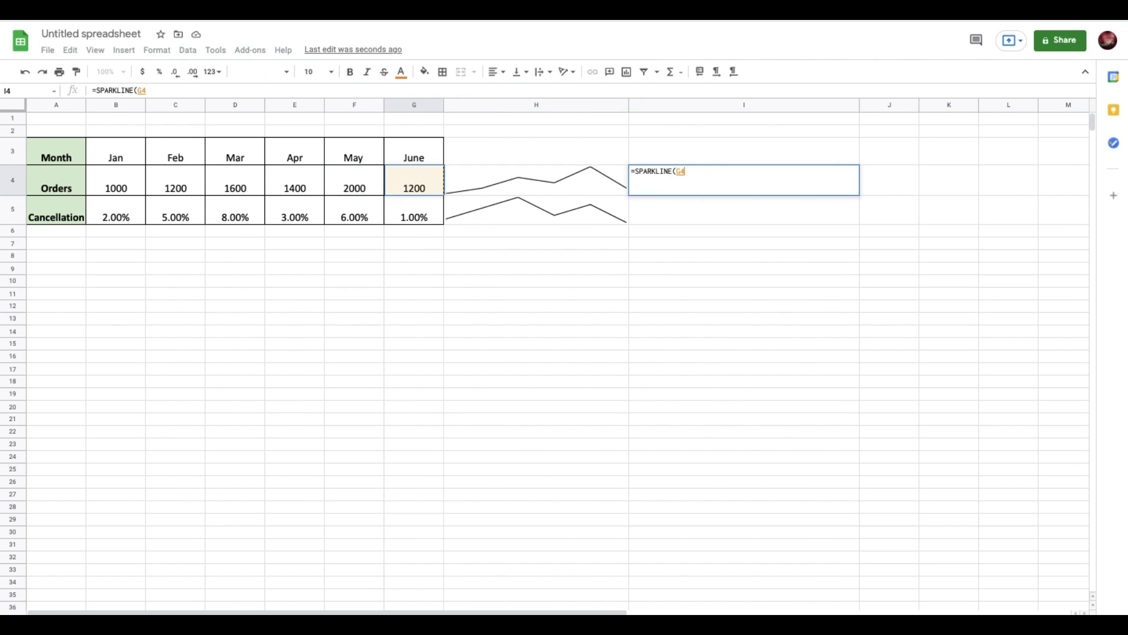
{"action": "key", "text": "shift+Left"}
{"action": "key", "text": "shift+Left"}
{"action": "key", "text": "shift+Left"}
{"action": "key", "text": "shift+Left"}
{"action": "key", "text": "shift+Left"}
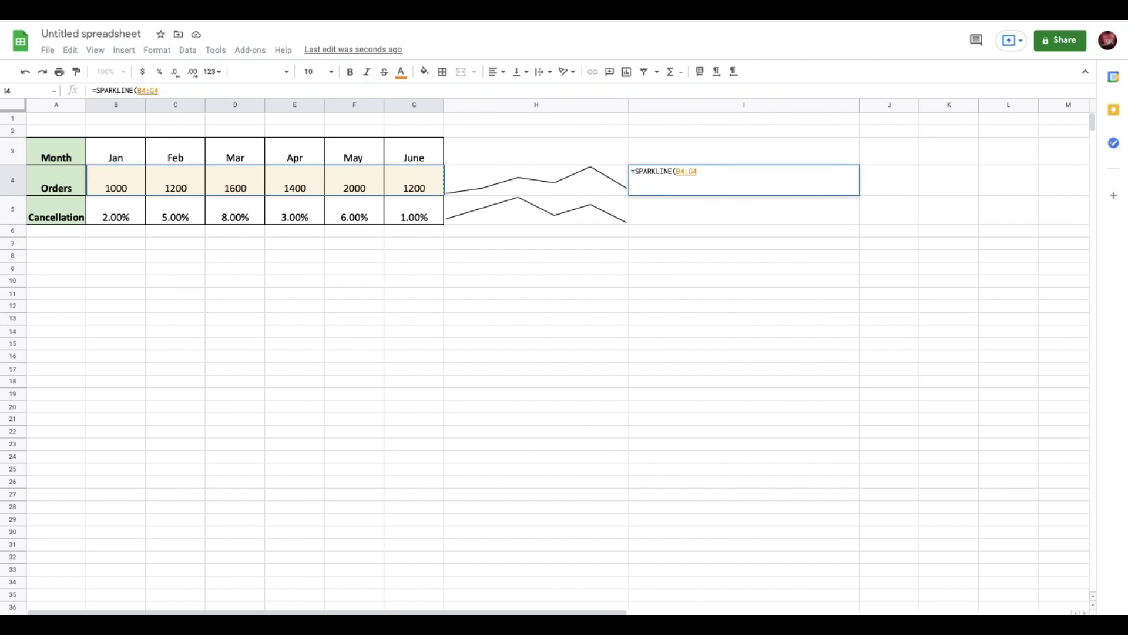
{"action": "type", "text": "; "}
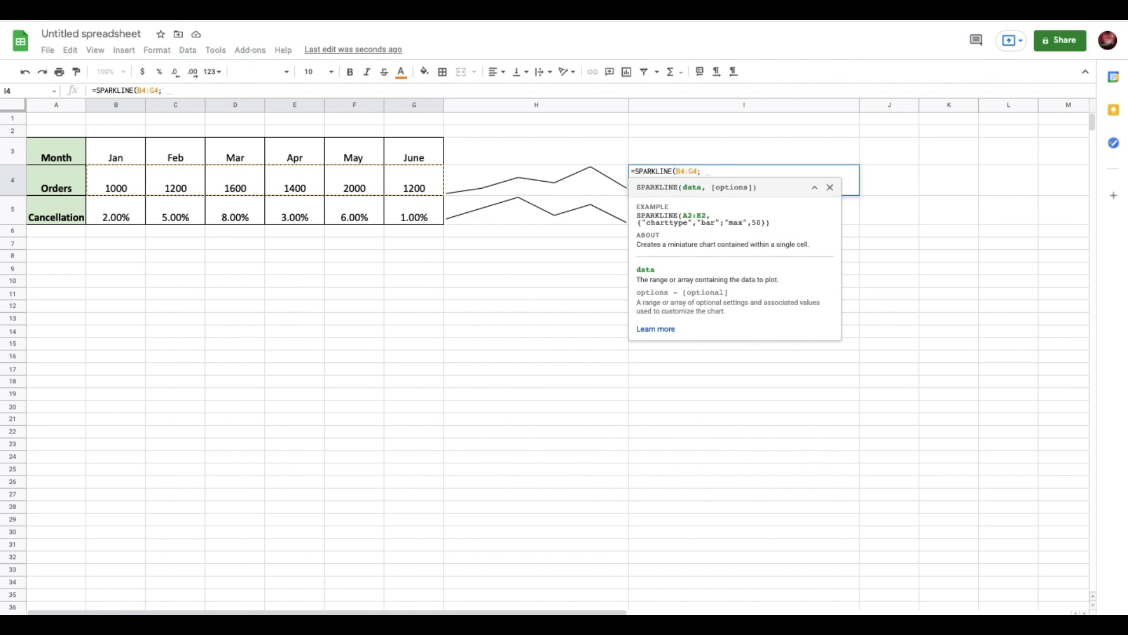
{"action": "type", "text": "\""}
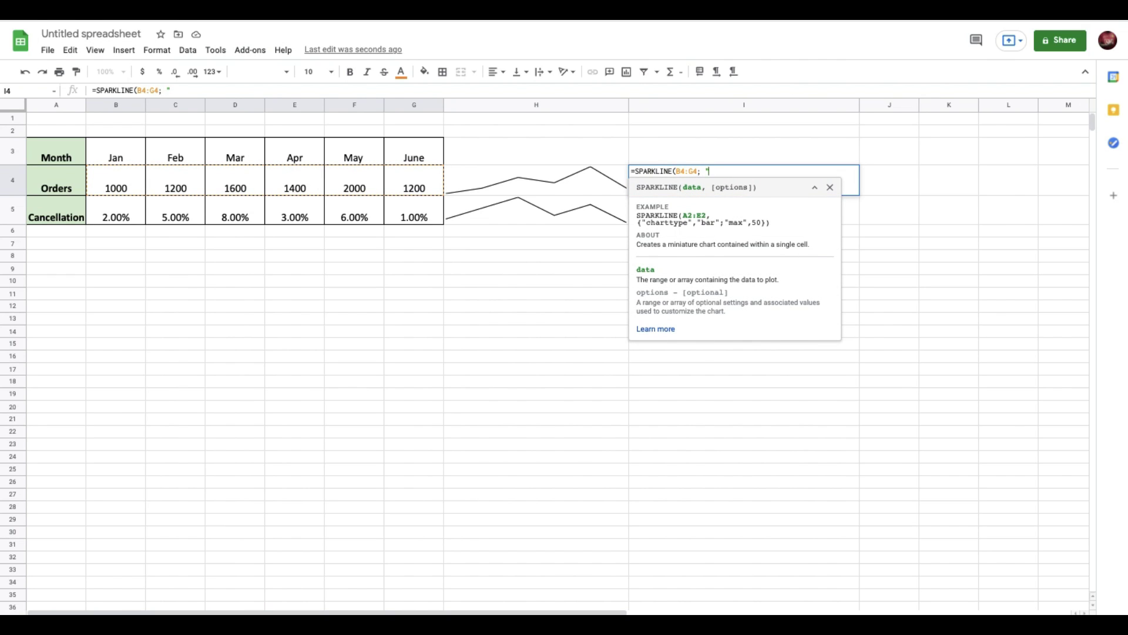
{"action": "type", "text": "charty"}
{"action": "type", "text": "pe"}
{"action": "key", "text": "BackSpace"}
{"action": "key", "text": "BackSpace"}
{"action": "key", "text": "BackSpace"}
{"action": "type", "text": "type\", "}
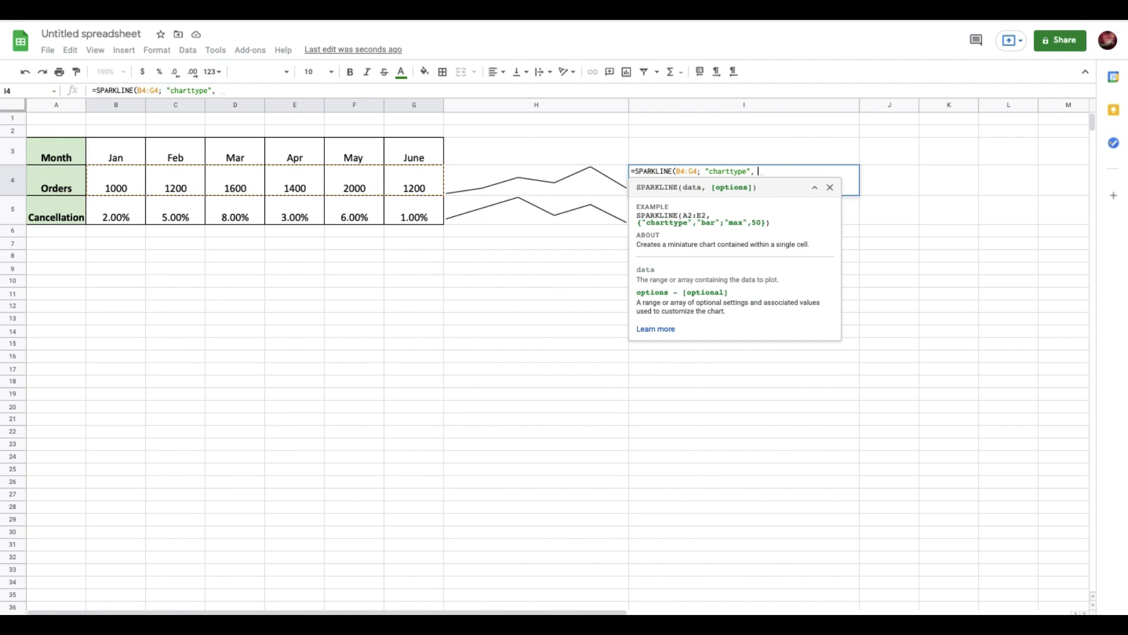
{"action": "type", "text": "\"col"}
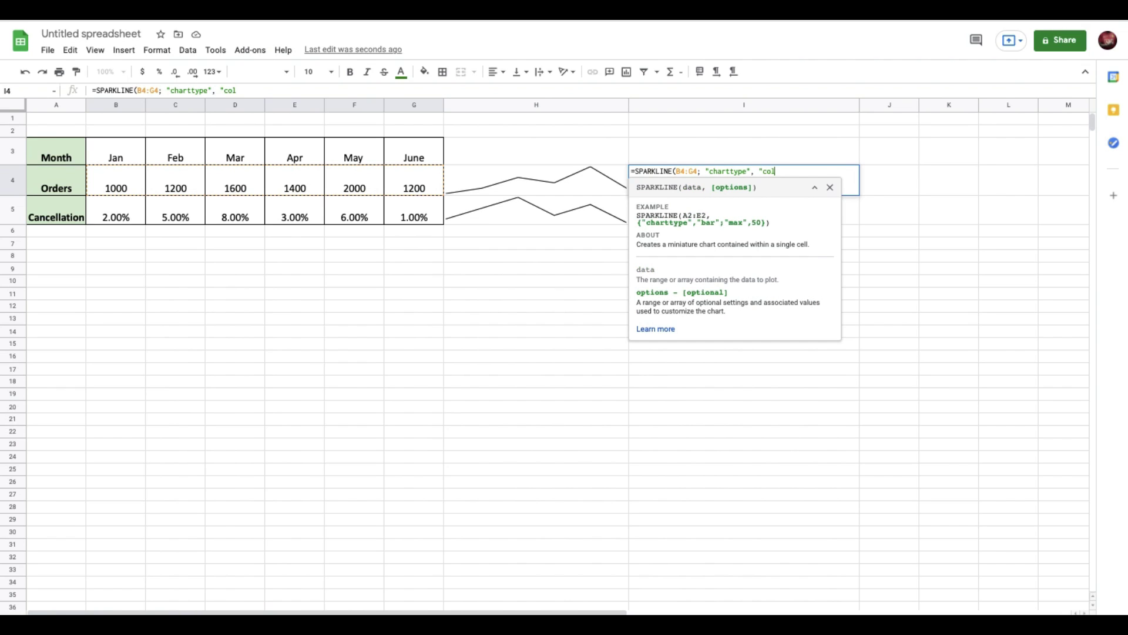
{"action": "type", "text": "umn\""}
{"action": "key", "text": "Left"}
{"action": "key", "text": "Left"}
{"action": "key", "text": "Left"}
{"action": "key", "text": "Left"}
{"action": "key", "text": "Left"}
{"action": "key", "text": "Left"}
{"action": "key", "text": "Left"}
{"action": "key", "text": "Left"}
{"action": "key", "text": "Left"}
{"action": "key", "text": "Left"}
{"action": "key", "text": "Left"}
{"action": "key", "text": "Left"}
{"action": "key", "text": "Left"}
{"action": "key", "text": "Left"}
{"action": "key", "text": "Left"}
{"action": "key", "text": "Left"}
{"action": "key", "text": "Left"}
{"action": "key", "text": "Left"}
{"action": "key", "text": "Left"}
{"action": "type", "text": "{"}
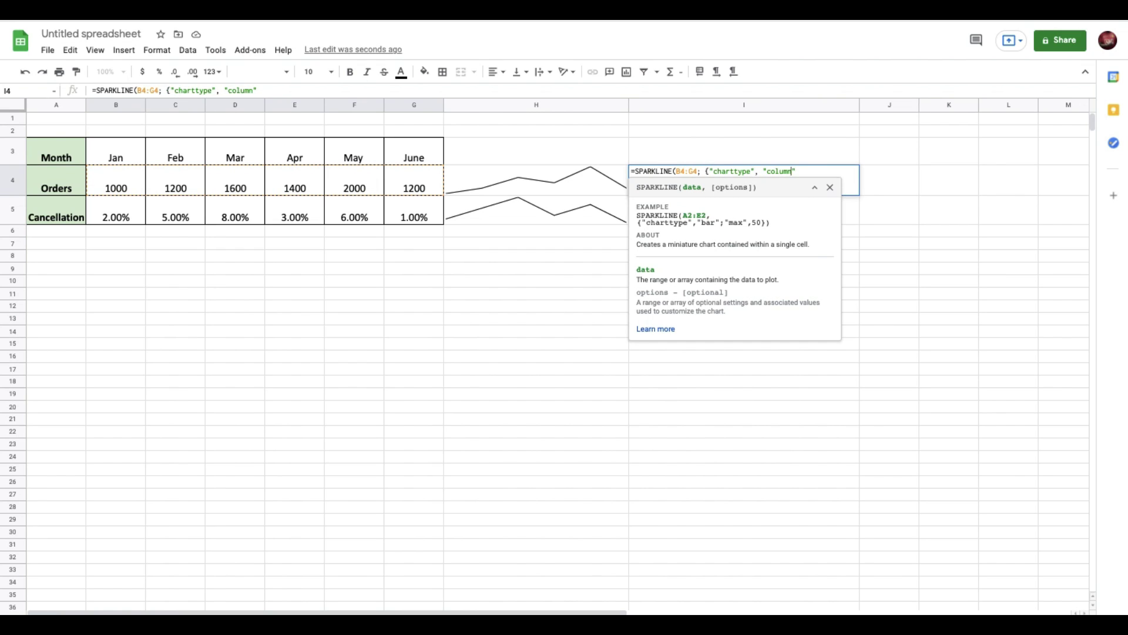
{"action": "type", "text": "})"}
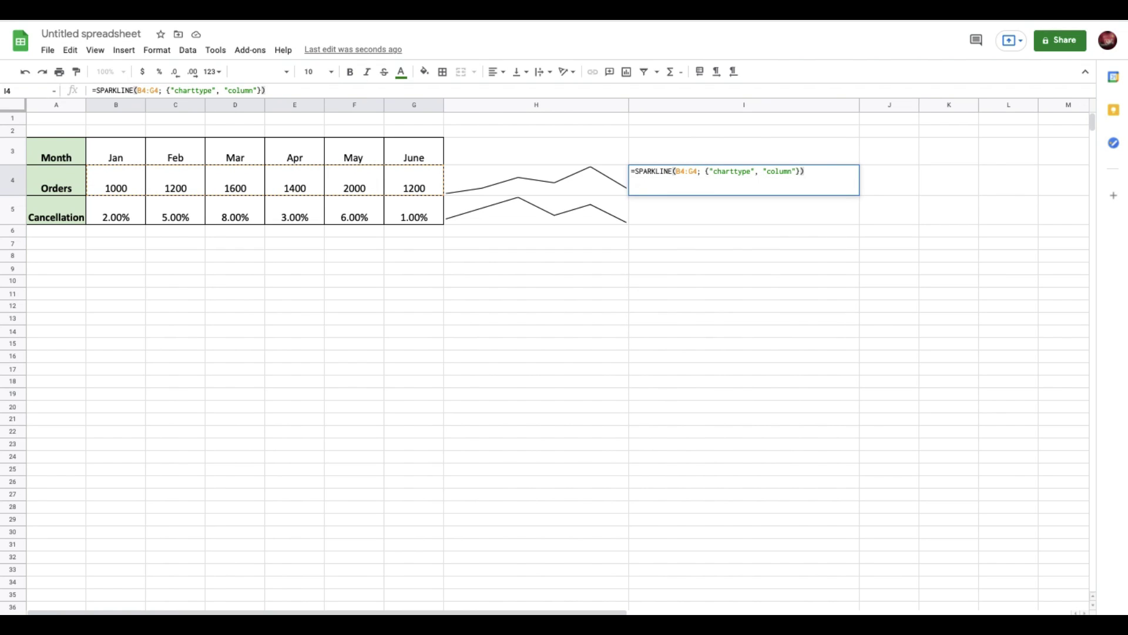
{"action": "key", "text": "Return"}
Step: Copy the column sparkline from I4 down to I5
{"action": "key", "text": "Up"}
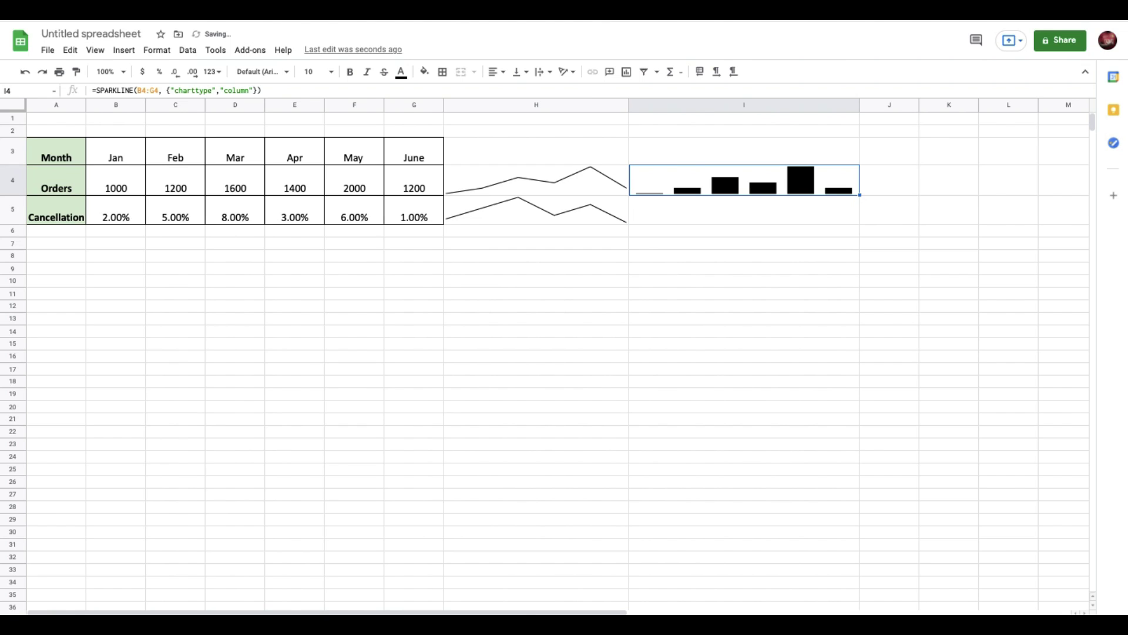
{"action": "right_click", "coordinate": [858, 193]}
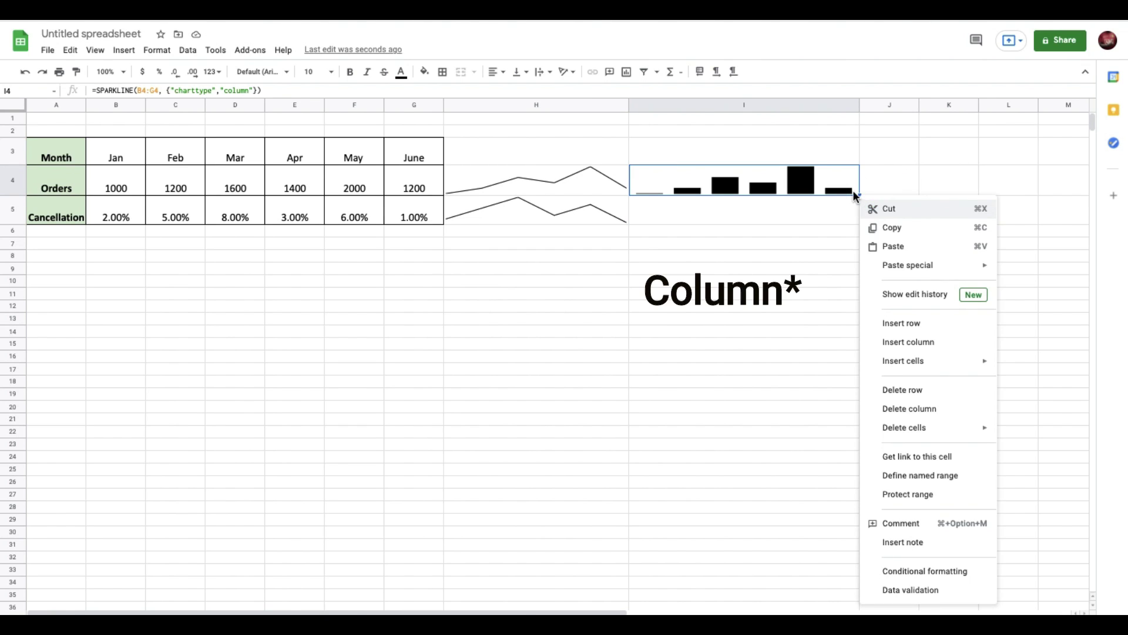
{"action": "key", "text": "Escape"}
{"action": "left_click_drag", "start_coordinate": [862, 195], "coordinate": [867, 222]}
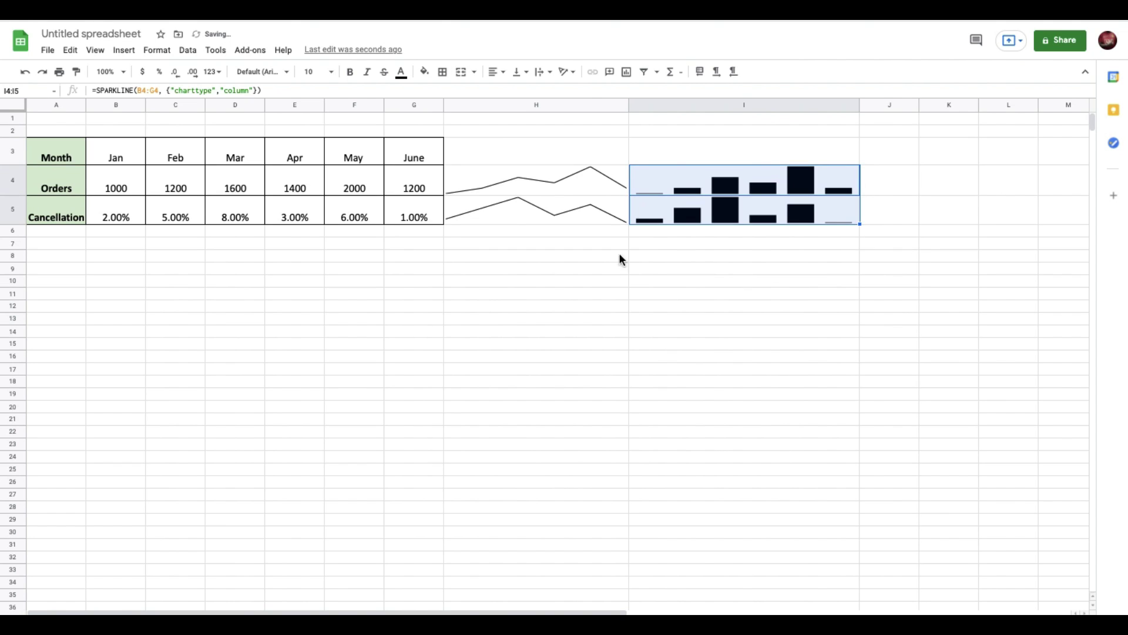
{"action": "left_click", "coordinate": [607, 282]}
{"action": "key", "text": "Up"}
{"action": "key", "text": "Up"}
{"action": "key", "text": "Up"}
{"action": "key", "text": "Up"}
{"action": "key", "text": "Up"}
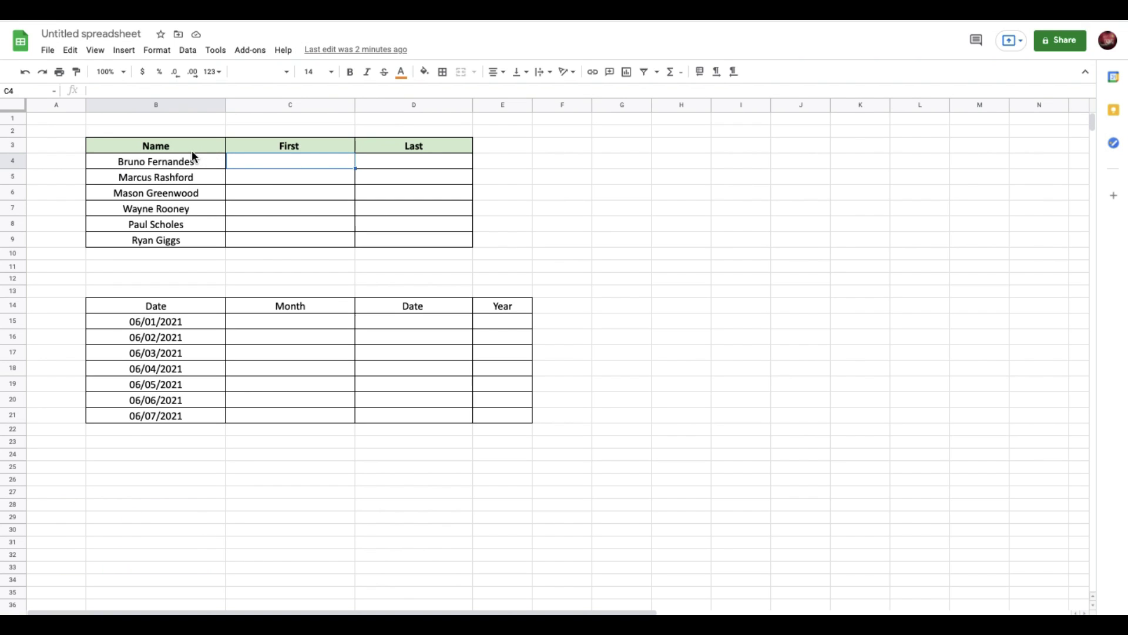
Step: Enter =SPLIT(B4," ") in C4 to split the first full name
{"action": "left_click", "coordinate": [187, 171]}
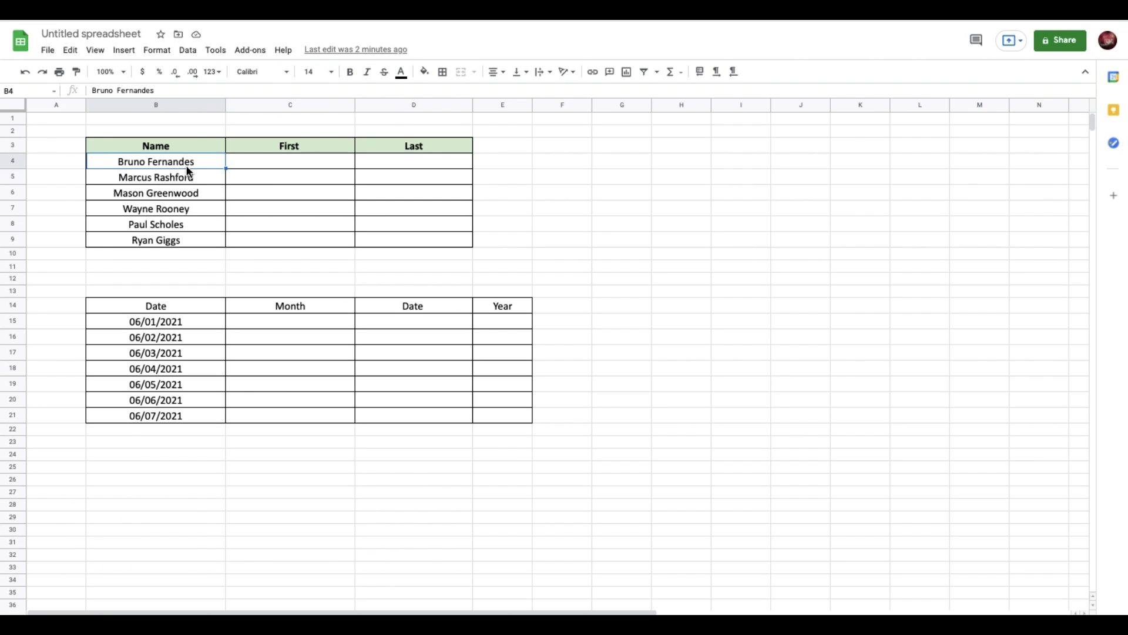
{"action": "key", "text": "Right"}
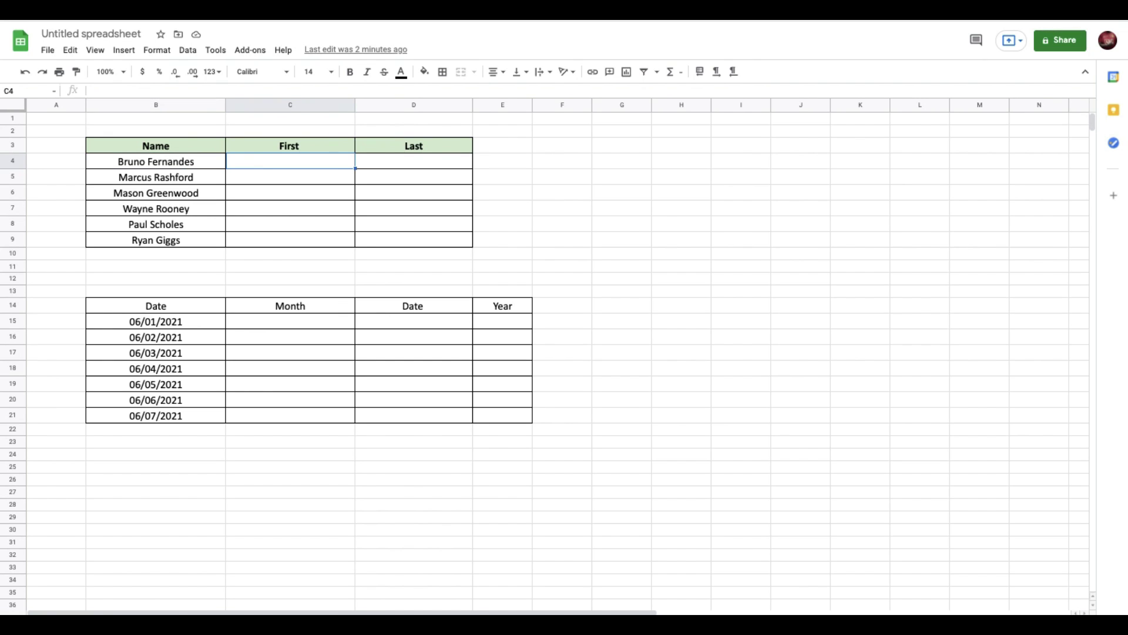
{"action": "type", "text": "=spl"}
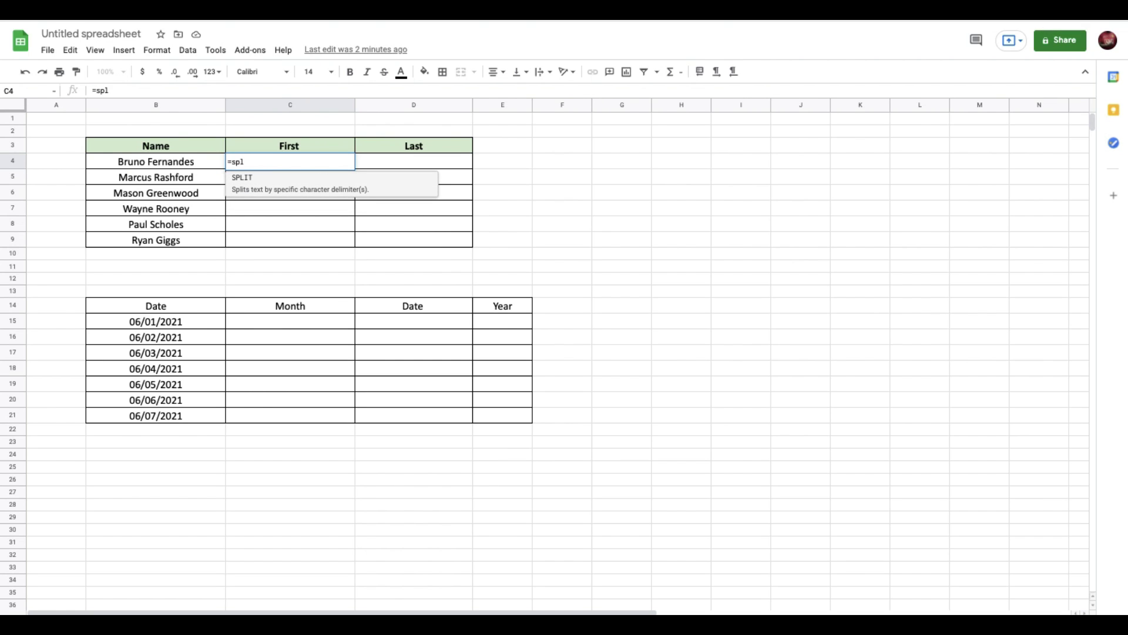
{"action": "key", "text": "Tab"}
{"action": "key", "text": "Left"}
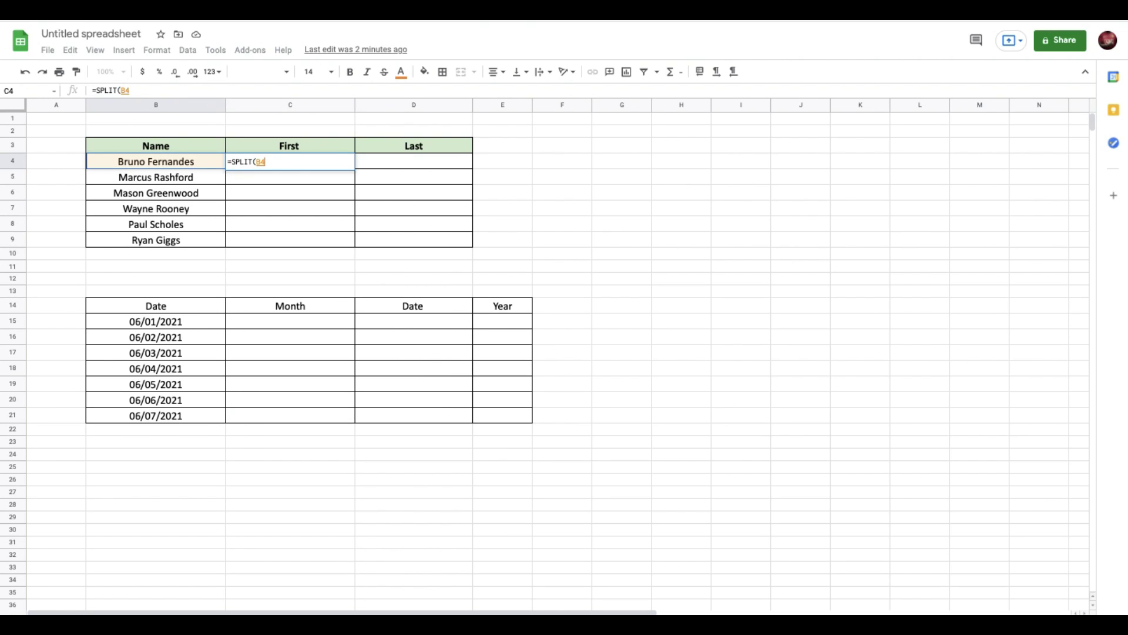
{"action": "type", "text": ",c"}
{"action": "key", "text": "BackSpace"}
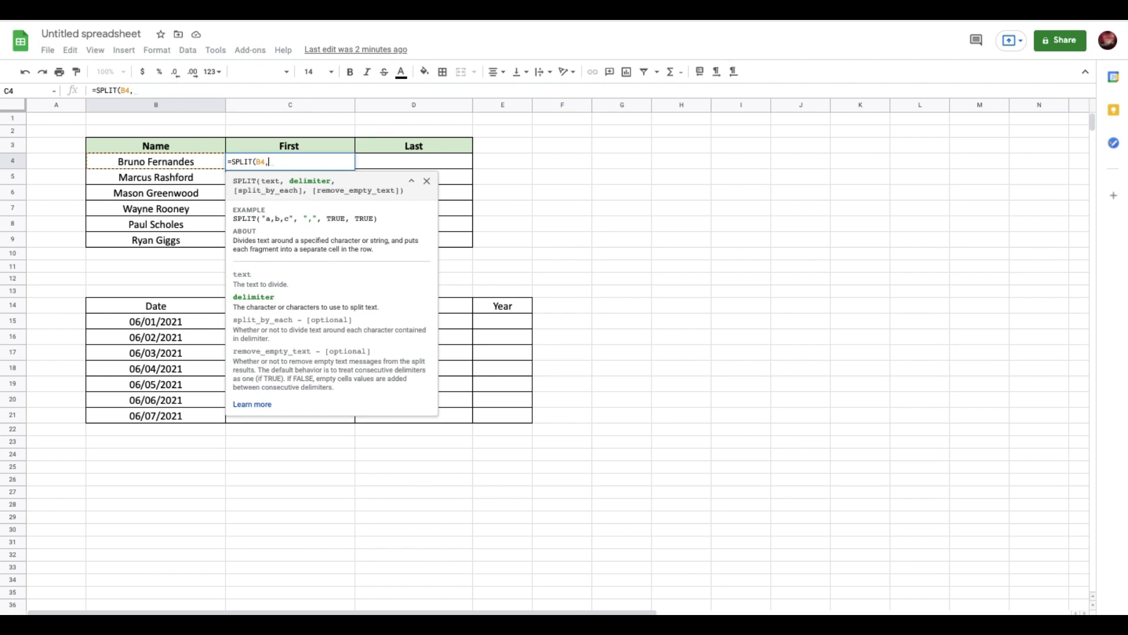
{"action": "type", "text": "\""}
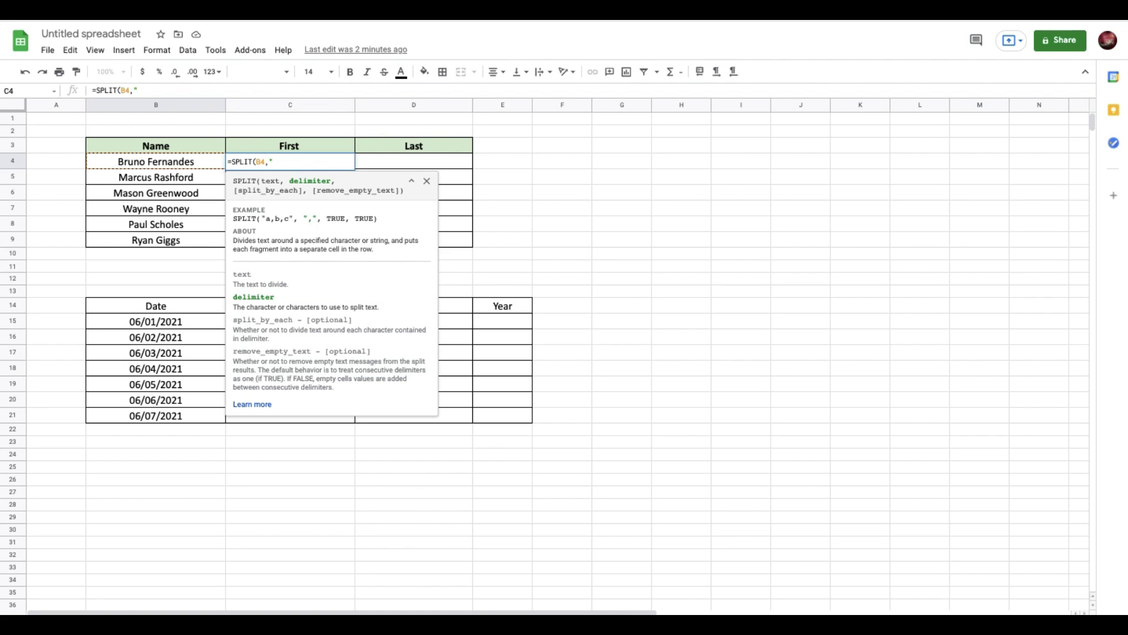
{"action": "key", "text": "Return"}
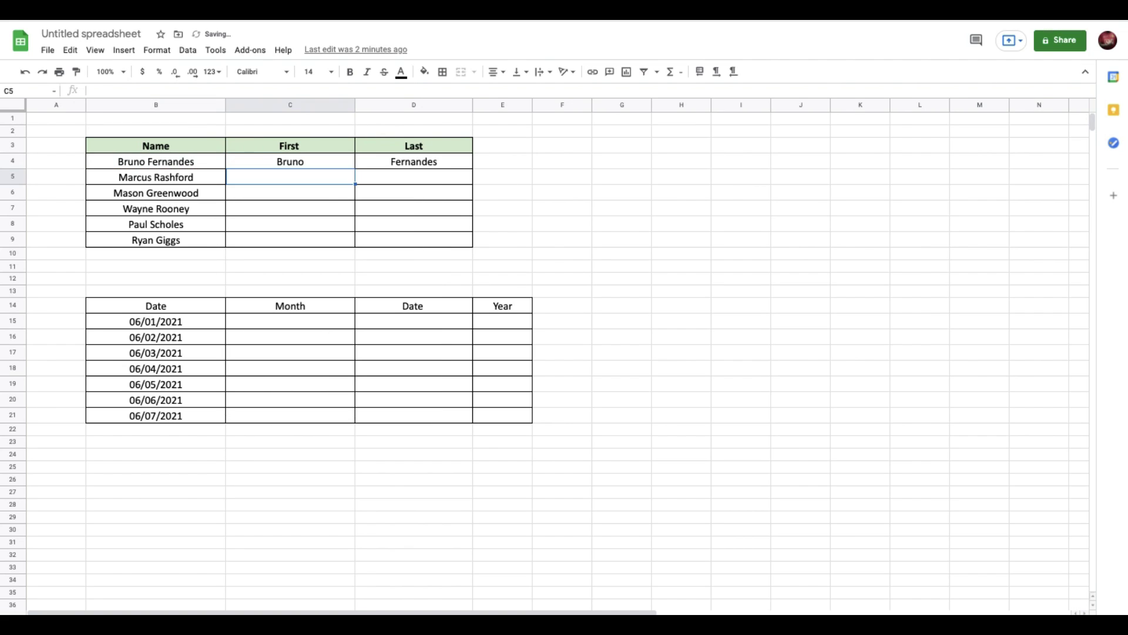
Step: Fill the SPLIT formula down to row 9 and check the split names in row 9
{"action": "left_click", "coordinate": [332, 163]}
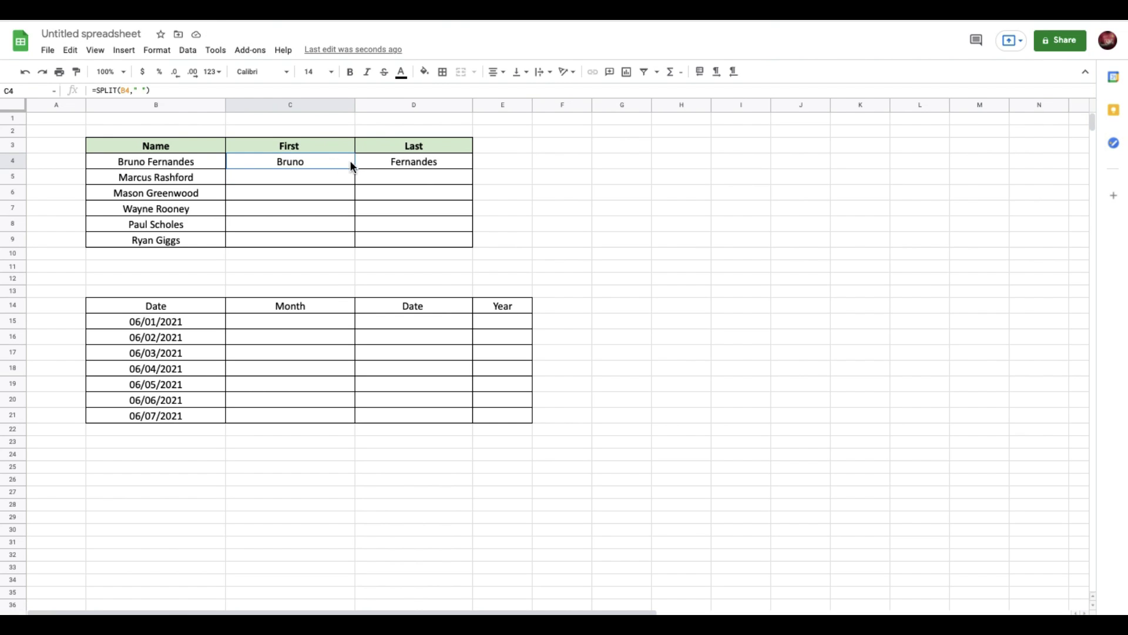
{"action": "left_click_drag", "start_coordinate": [356, 168], "coordinate": [361, 241]}
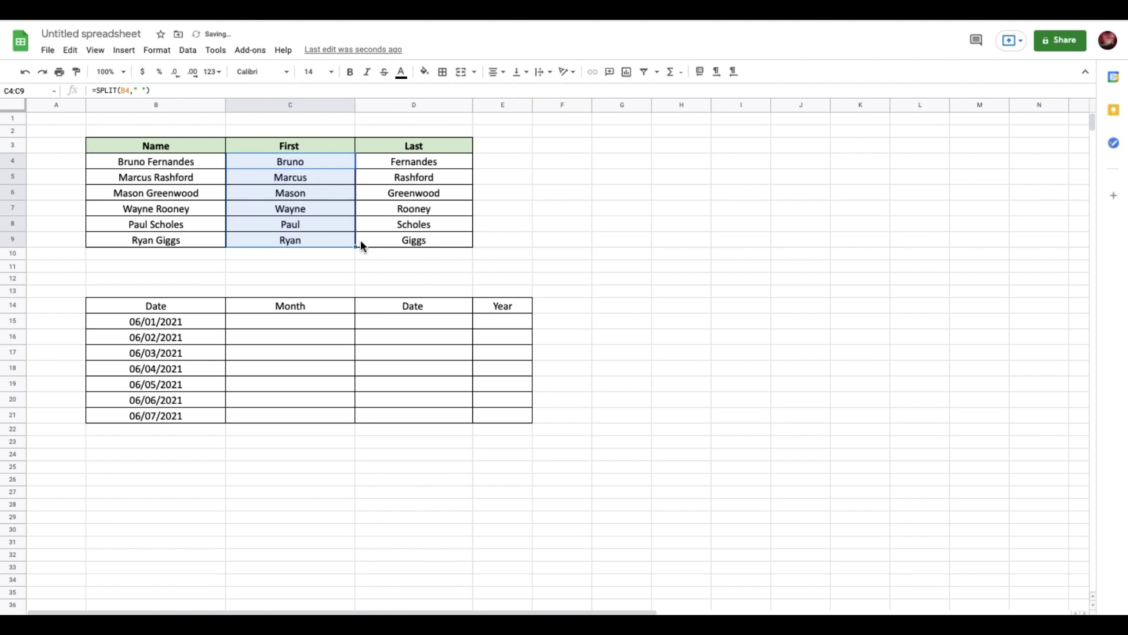
{"action": "key", "text": "Down"}
{"action": "key", "text": "Down"}
{"action": "key", "text": "Down"}
{"action": "key", "text": "Down"}
{"action": "key", "text": "Down"}
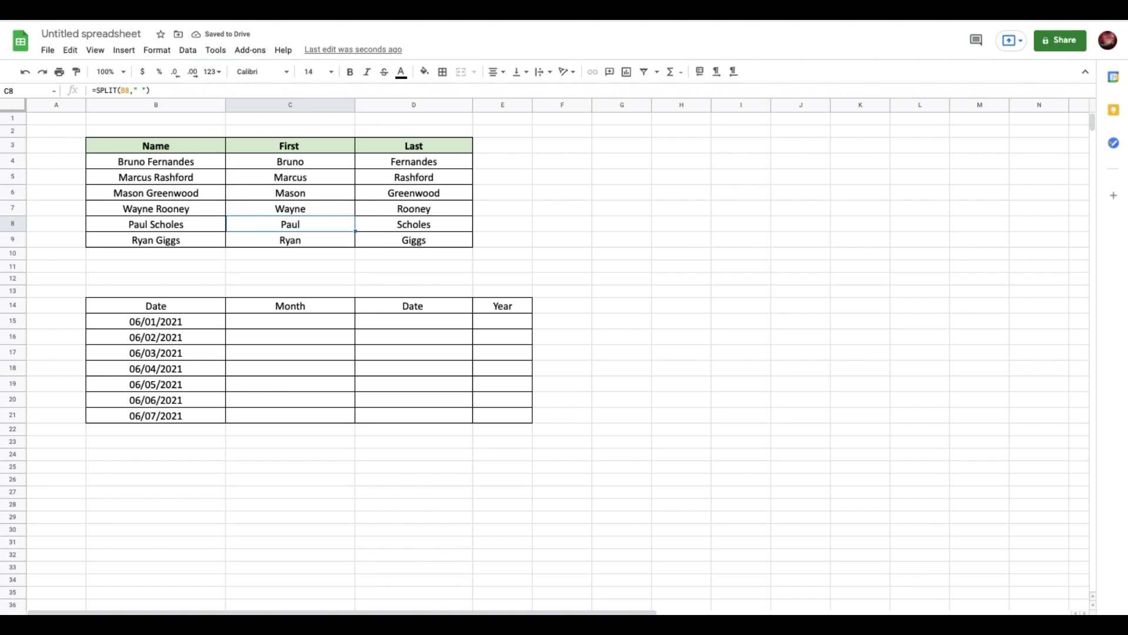
{"action": "key", "text": "Left"}
{"action": "key", "text": "Right"}
{"action": "key", "text": "Right"}
{"action": "key", "text": "Left"}
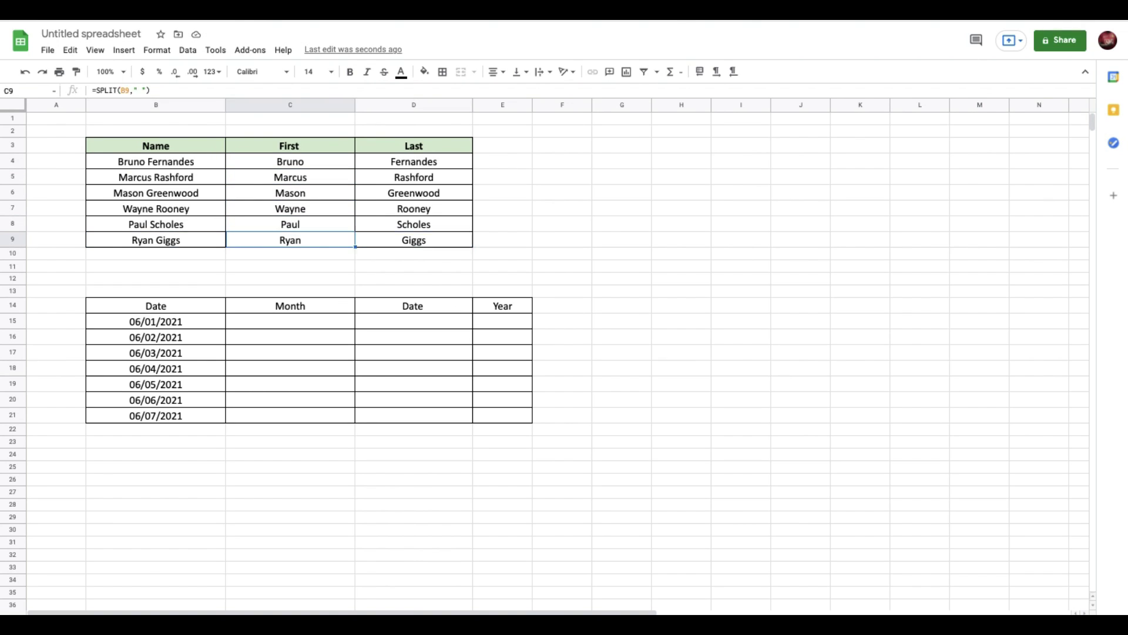
{"action": "key", "text": "Left"}
{"action": "key", "text": "Right"}
Step: Enter =SPLIT(B15, "/") in C15 and fill it down to row 21
{"action": "key", "text": "Down"}
{"action": "key", "text": "Down"}
{"action": "key", "text": "Down"}
{"action": "key", "text": "Down"}
{"action": "key", "text": "Down"}
{"action": "key", "text": "Down"}
{"action": "key", "text": "Left"}
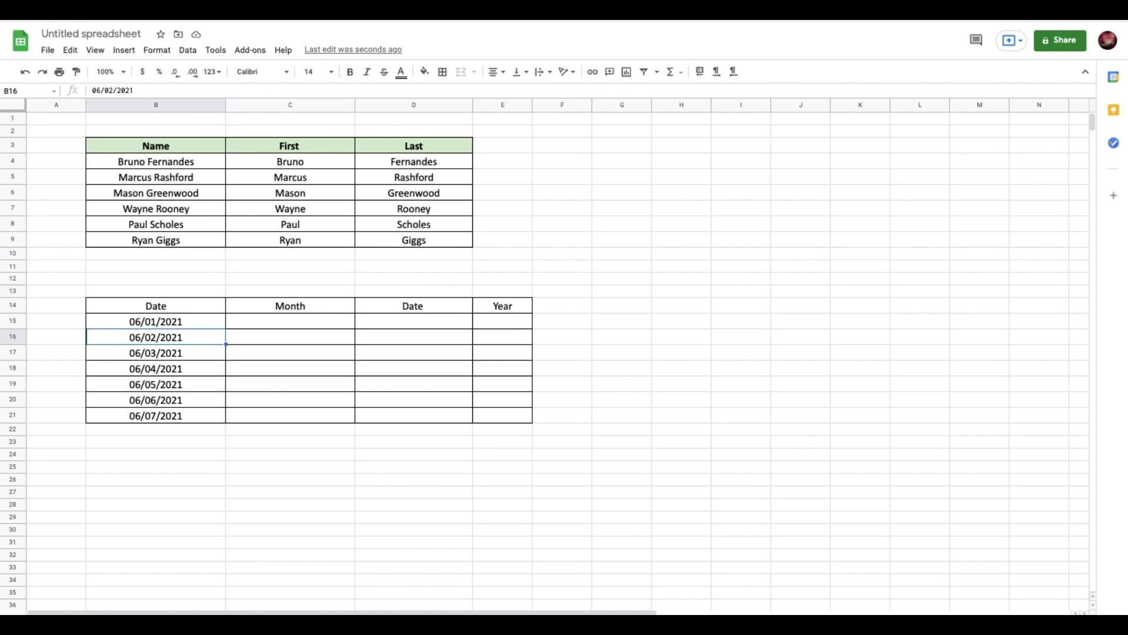
{"action": "key", "text": "Right"}
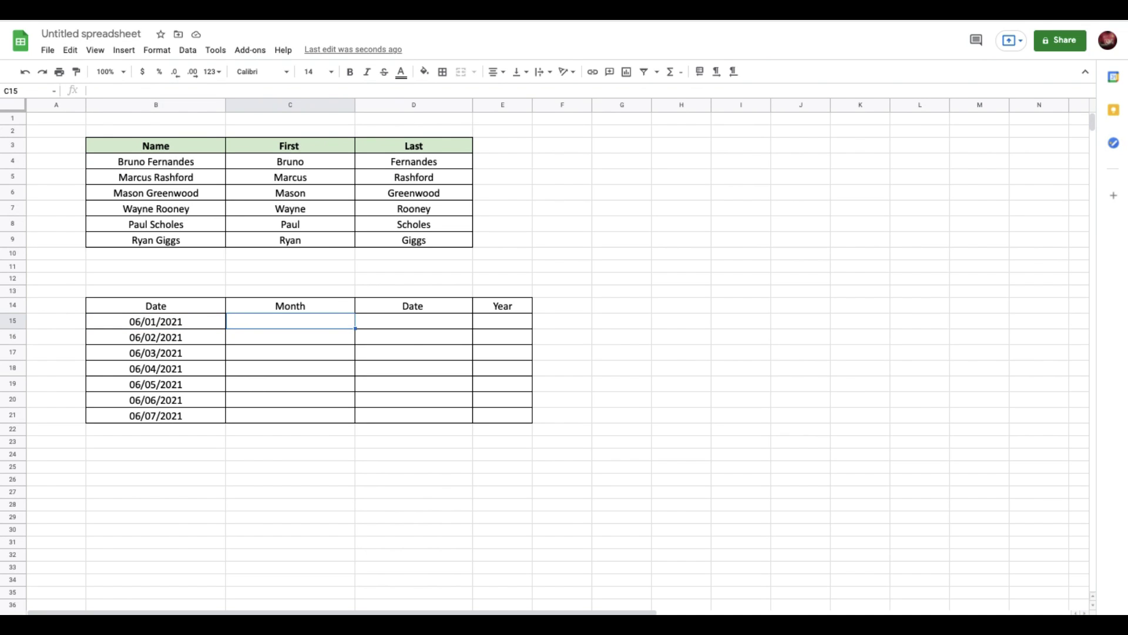
{"action": "type", "text": "=spl"}
{"action": "key", "text": "Tab"}
{"action": "key", "text": "Left"}
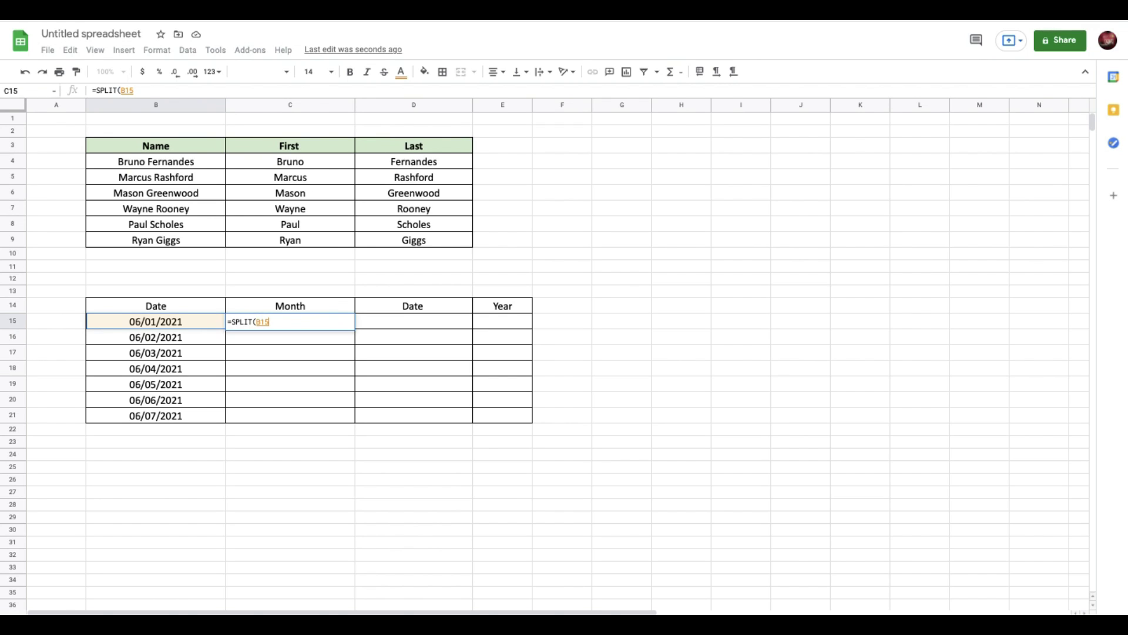
{"action": "type", "text": ", \""}
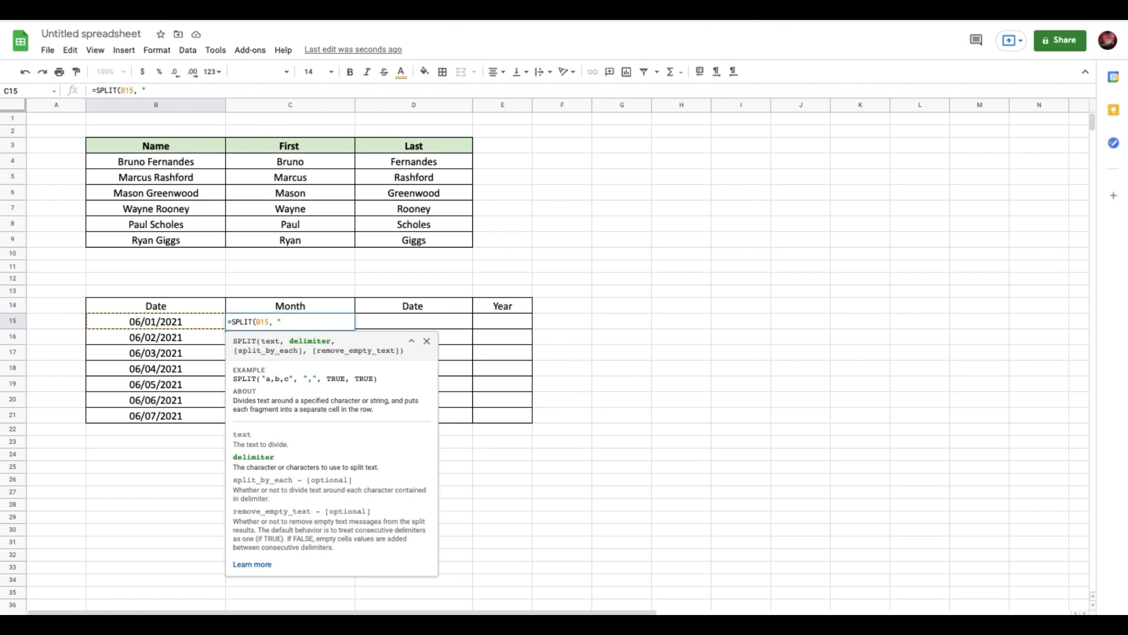
{"action": "type", "text": "/\""}
{"action": "key", "text": "Tab"}
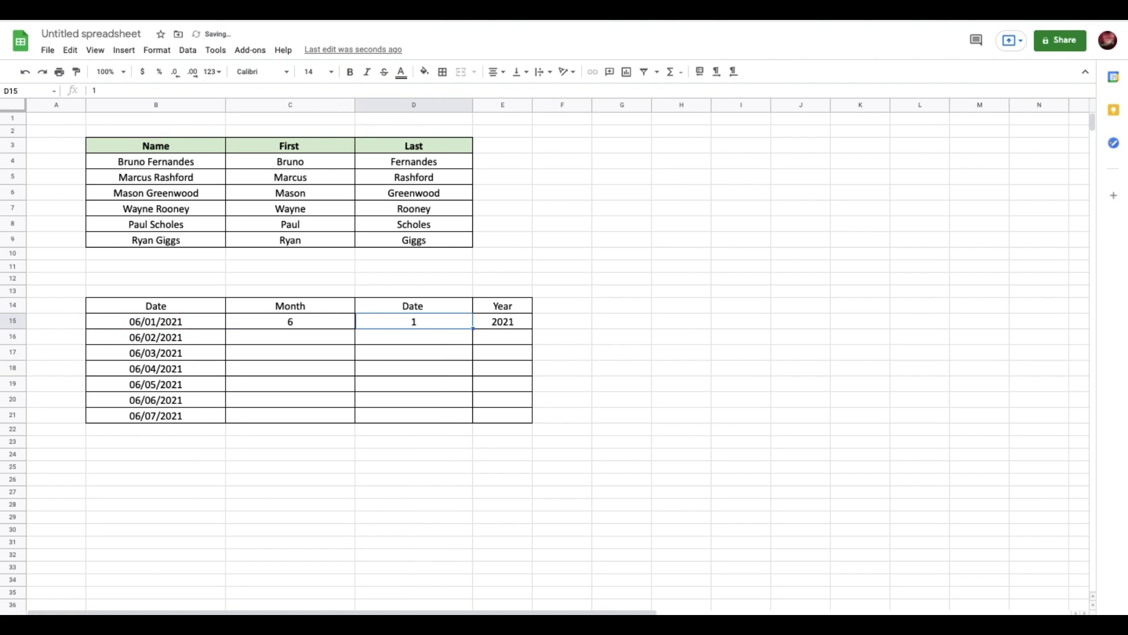
{"action": "left_click", "coordinate": [348, 323]}
{"action": "left_click_drag", "start_coordinate": [356, 330], "coordinate": [348, 419]}
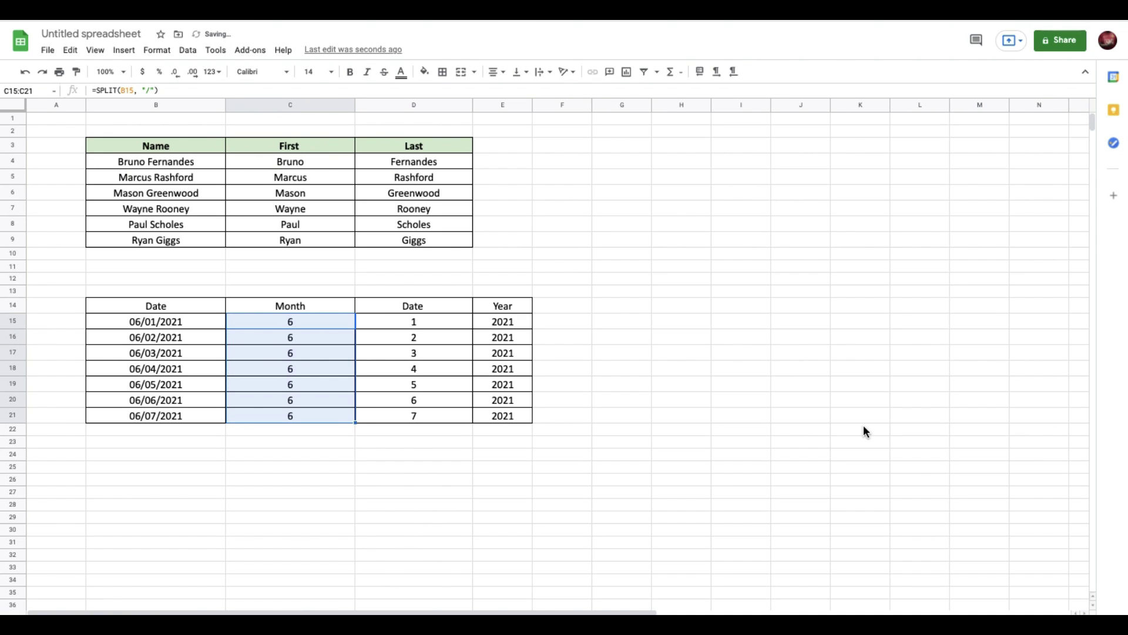
Step: Enter =JOIN(" ", C4,D4) in E4 and accept Auto Fill for the remaining names
{"action": "left_click", "coordinate": [502, 166]}
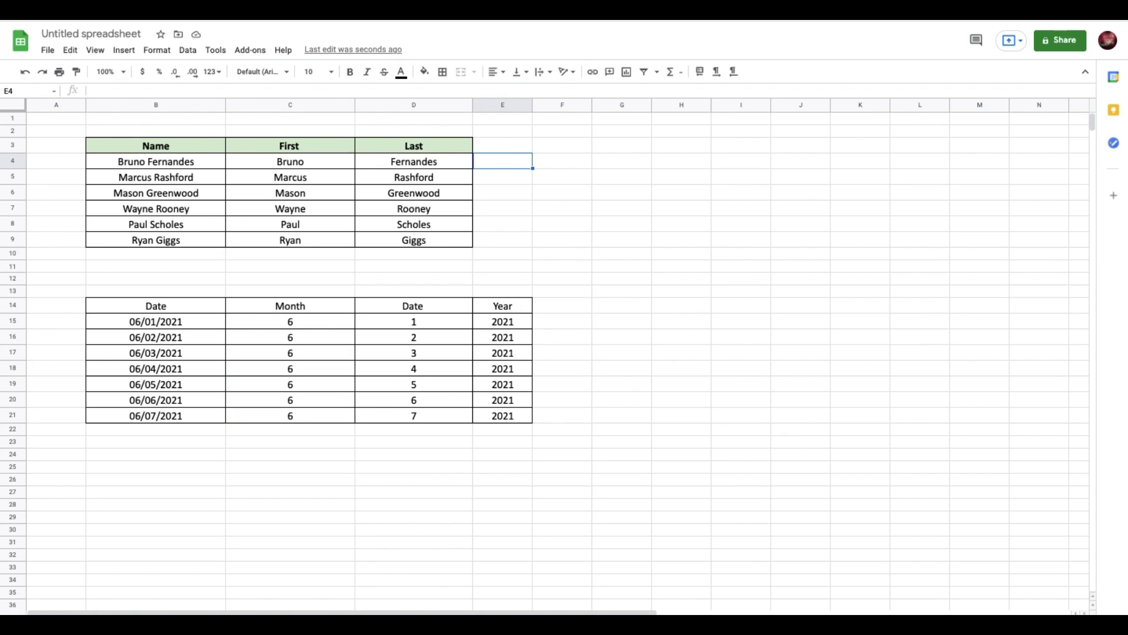
{"action": "left_click", "coordinate": [309, 167]}
{"action": "left_click", "coordinate": [503, 161]}
{"action": "type", "text": "="}
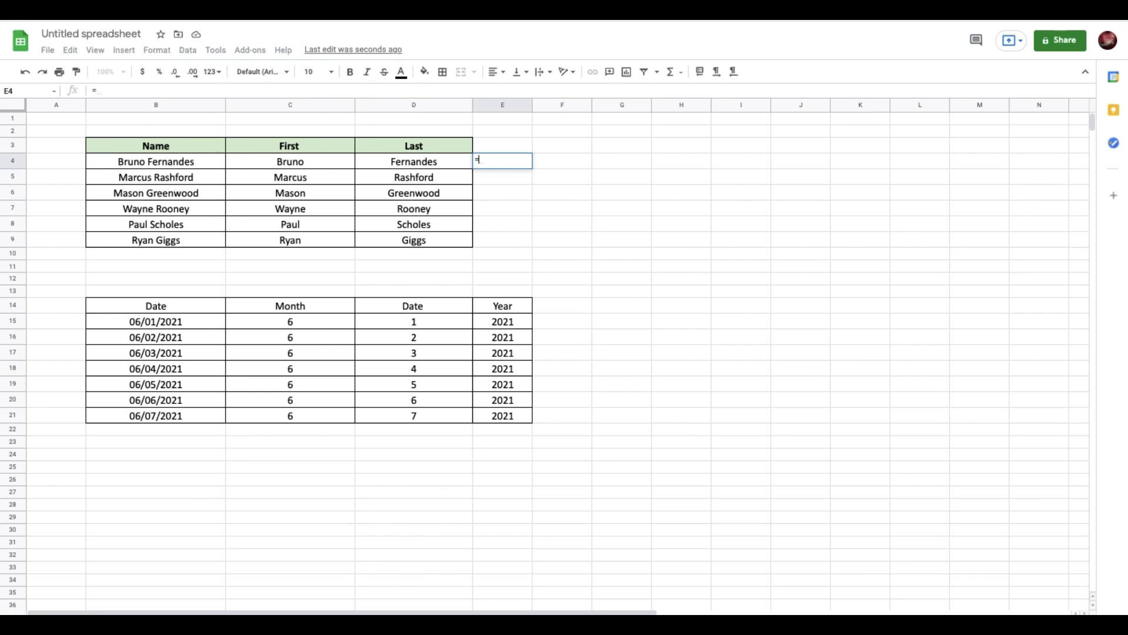
{"action": "type", "text": "JOIN("}
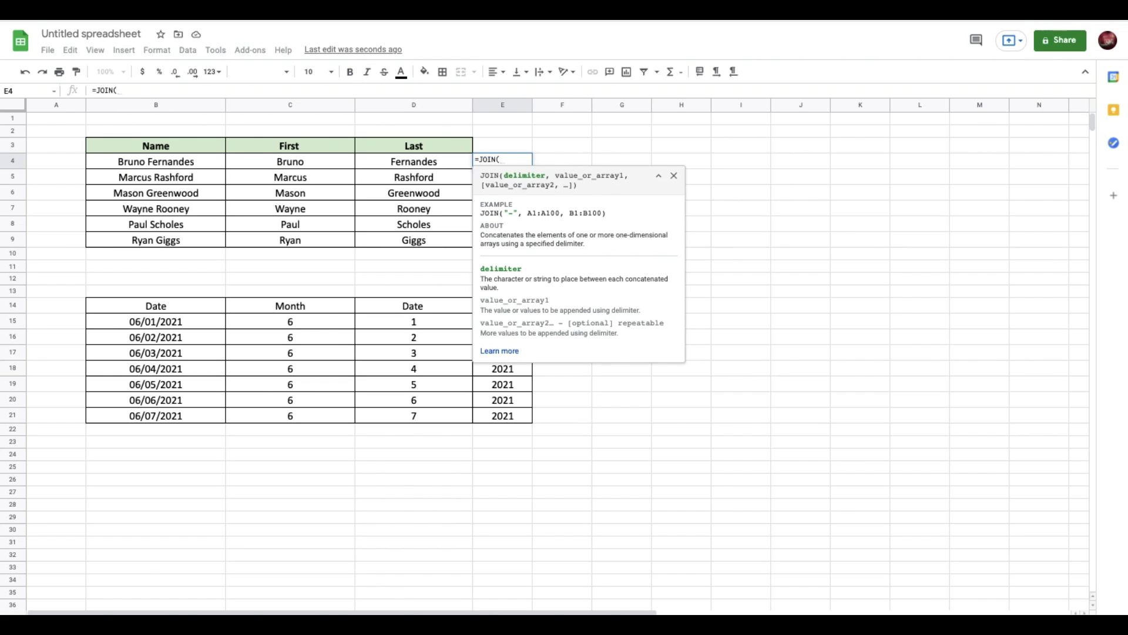
{"action": "type", "text": "\" \""}
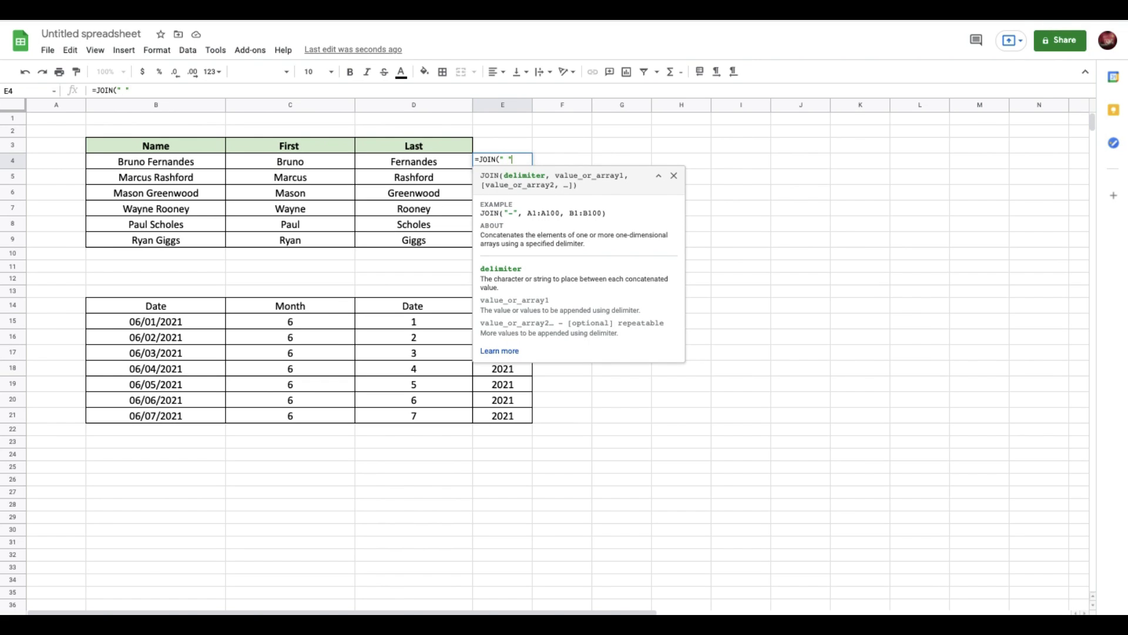
{"action": "type", "text": ", "}
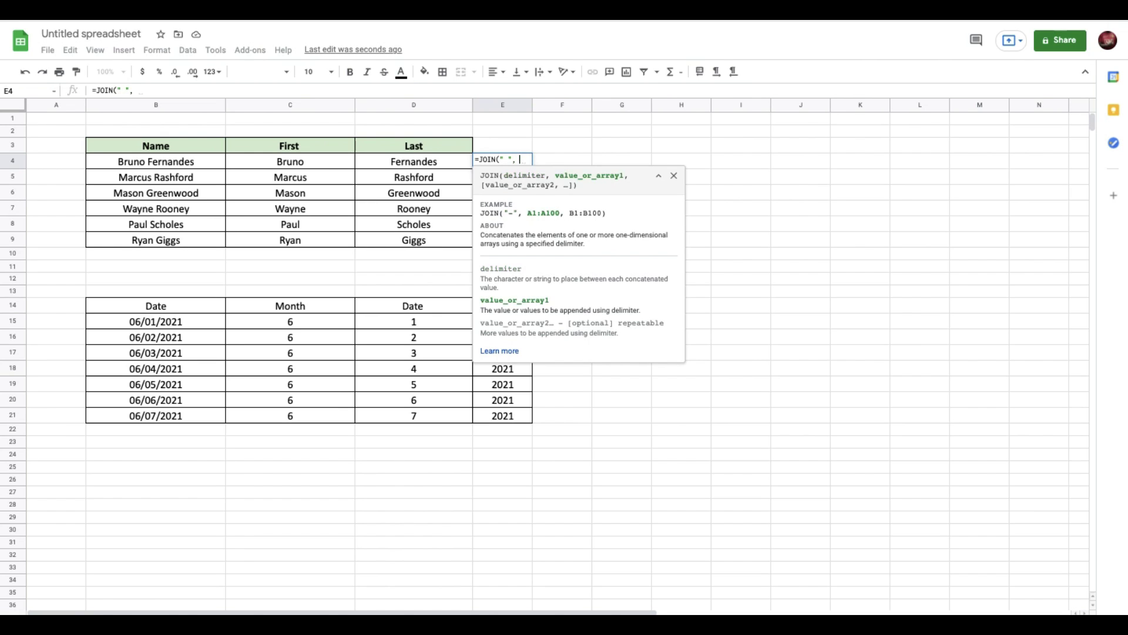
{"action": "type", "text": "C4,"}
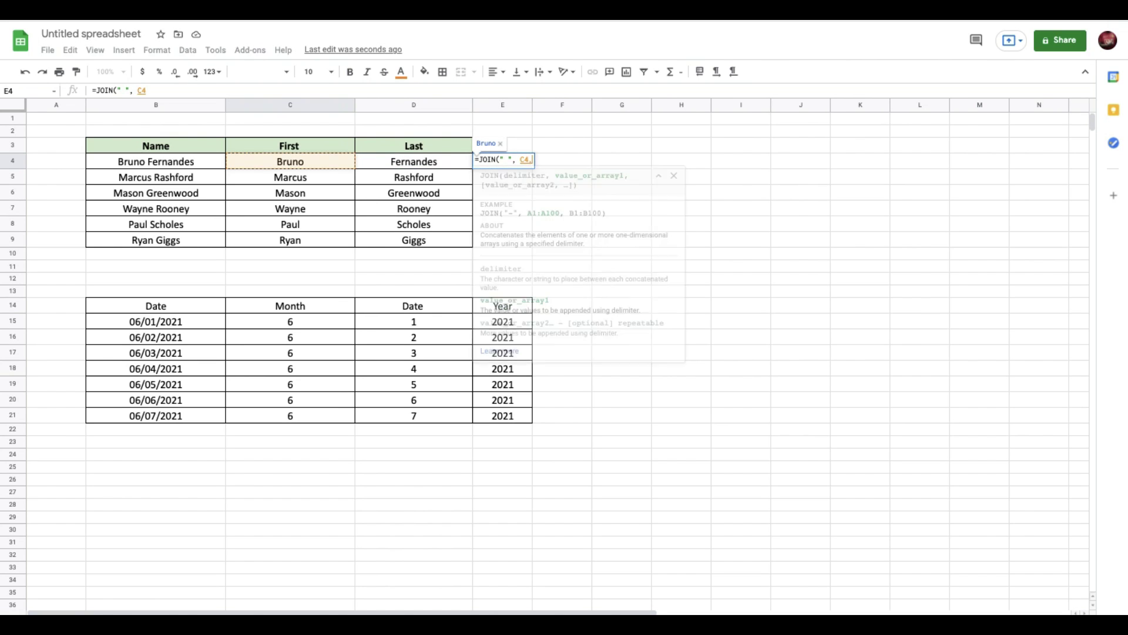
{"action": "type", "text": "D4"}
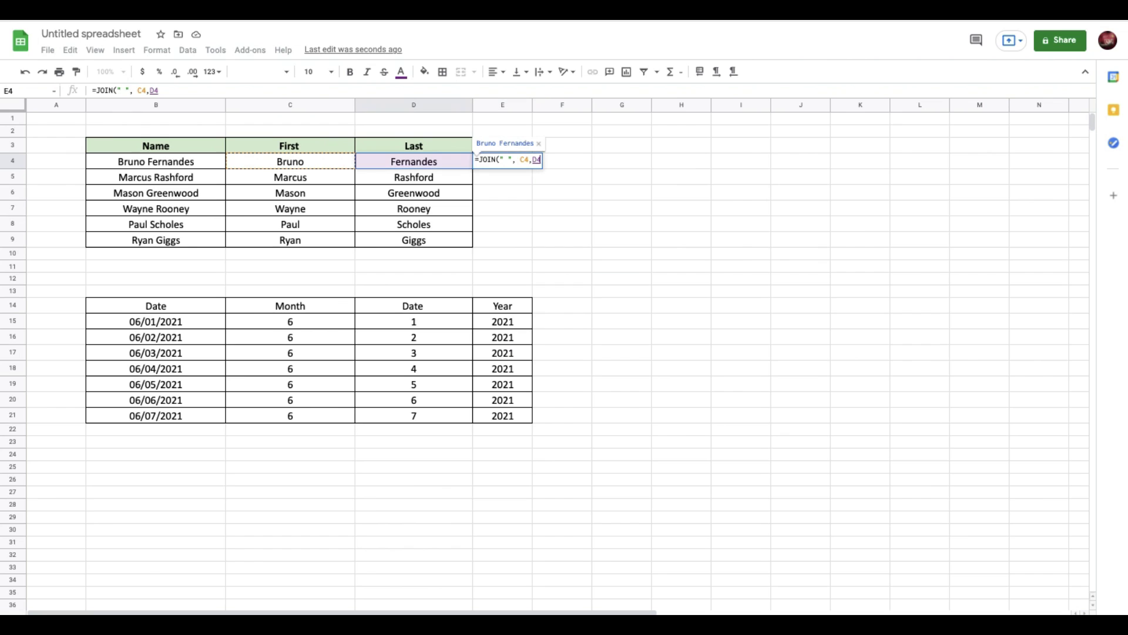
{"action": "key", "text": "Return"}
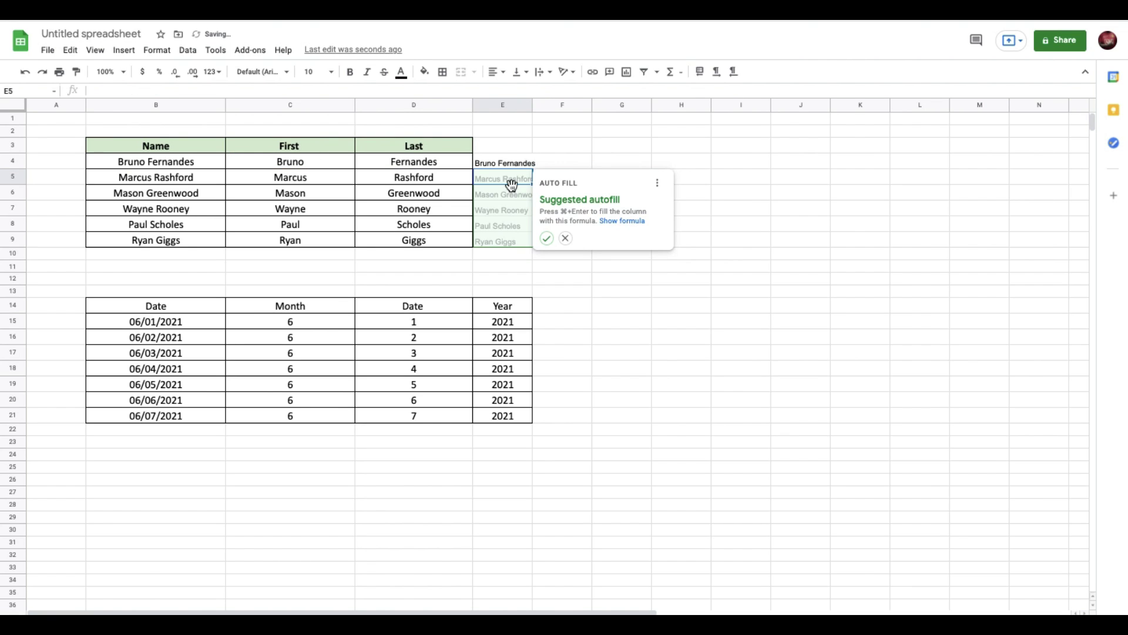
{"action": "left_click", "coordinate": [546, 238]}
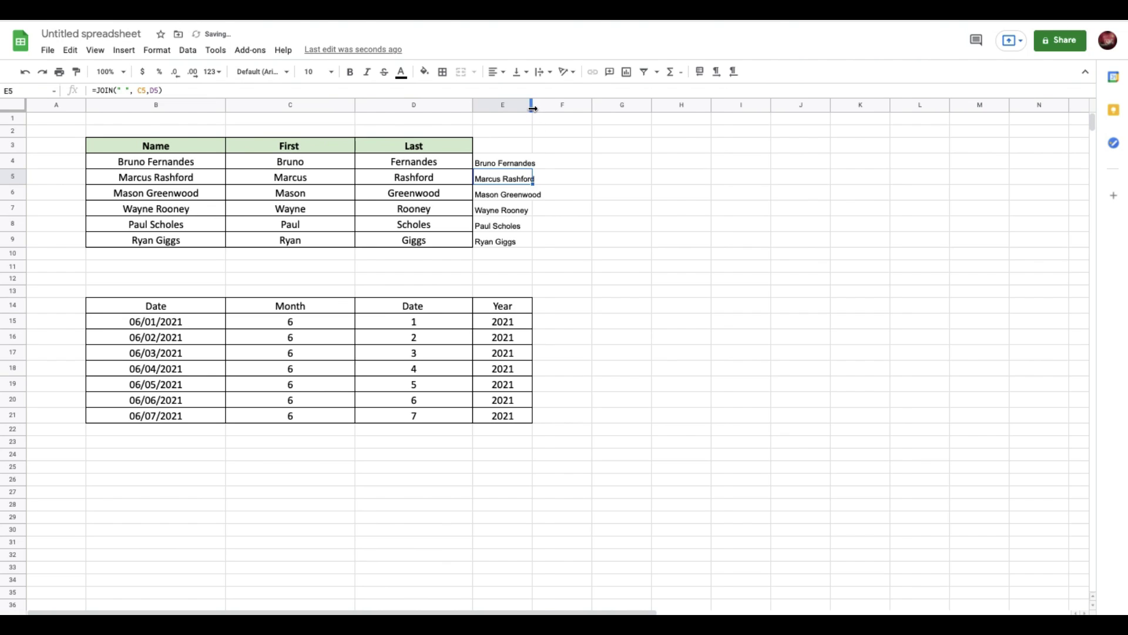
Step: Widen column E to fit the full names and select E4:E9
{"action": "left_click_drag", "start_coordinate": [532, 108], "coordinate": [545, 109]}
{"action": "key", "text": "Up"}
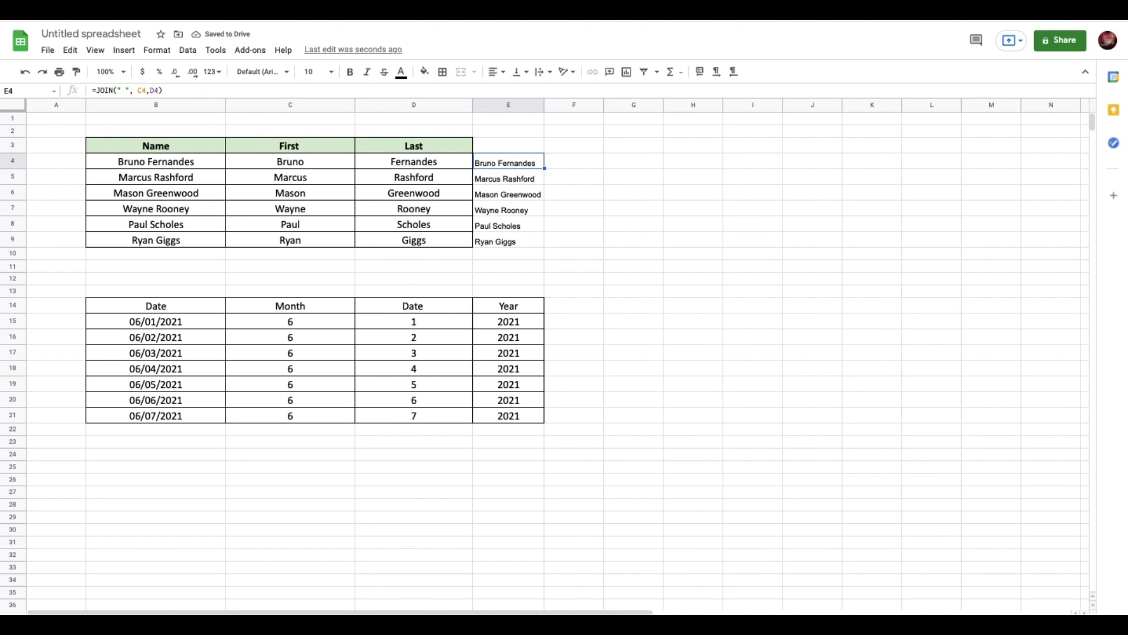
{"action": "key", "text": "shift+Down"}
{"action": "key", "text": "shift+Down"}
{"action": "key", "text": "shift+Down"}
{"action": "key", "text": "shift+Down"}
{"action": "key", "text": "shift+Down"}
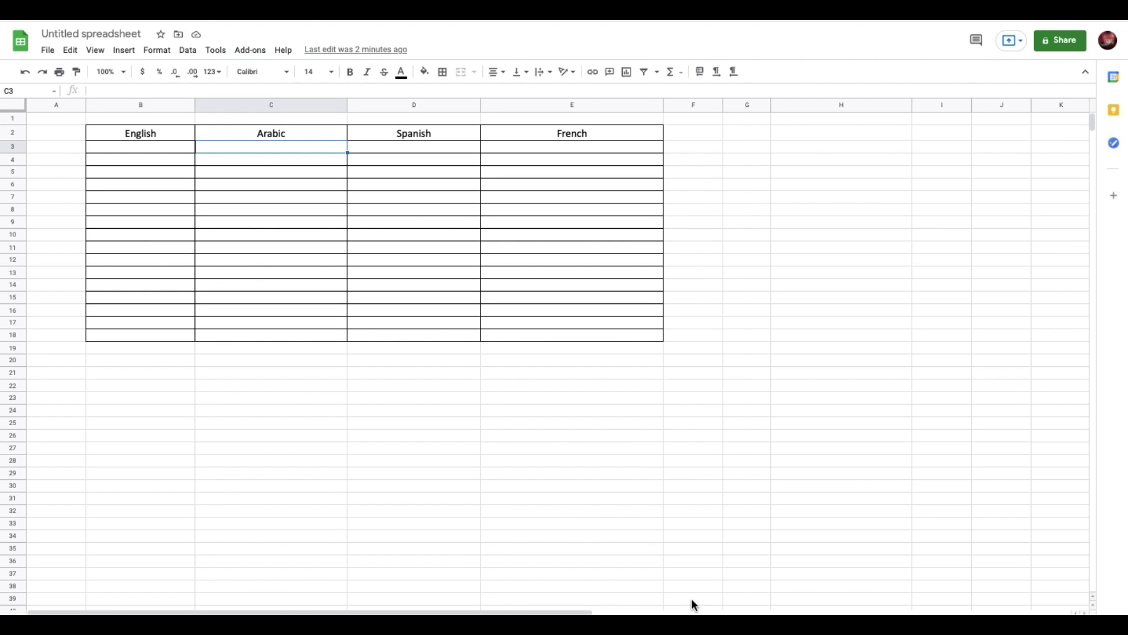
Step: Enter =GOOGLETRANSLATE(B3, "en", "ar") in C3 for the Arabic translation
{"action": "type", "text": "=goo"}
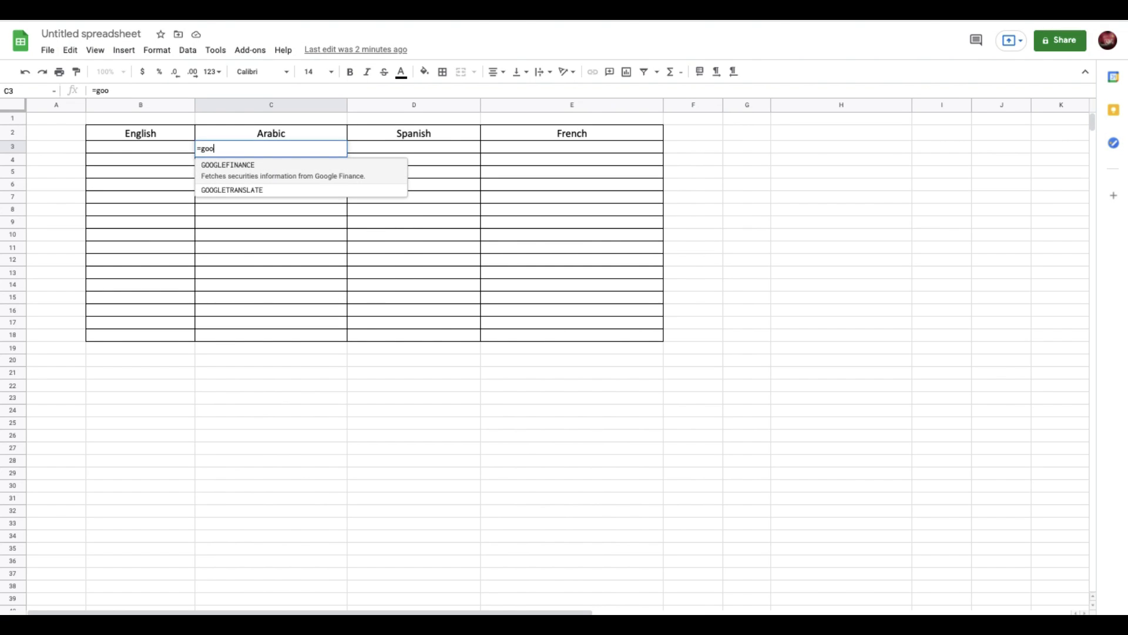
{"action": "key", "text": "Down"}
{"action": "key", "text": "Tab"}
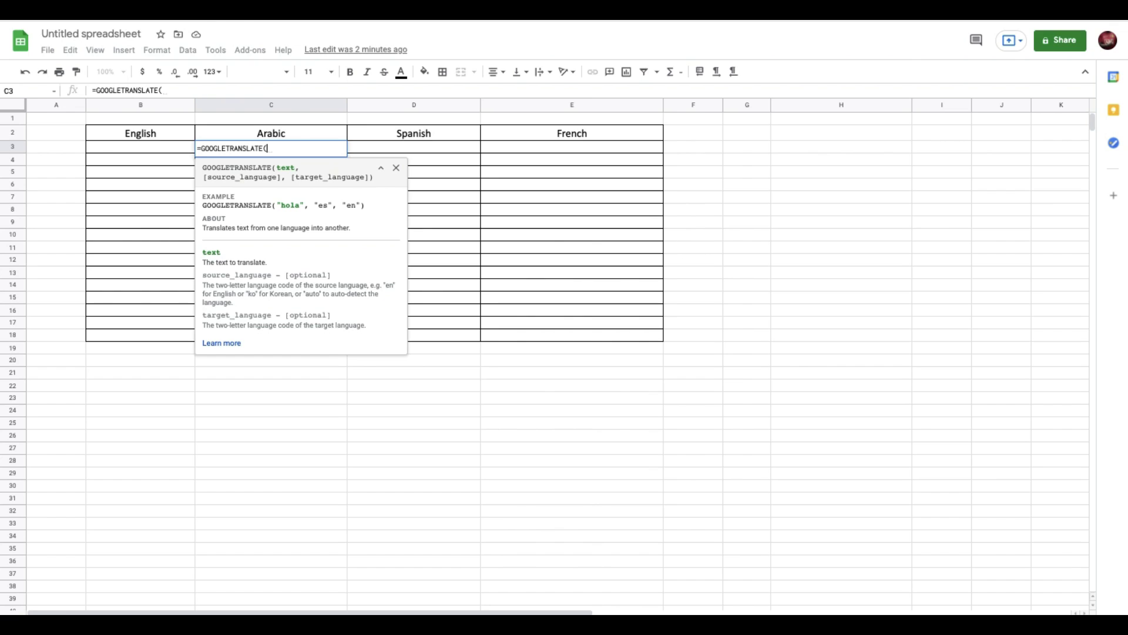
{"action": "key", "text": "Left"}
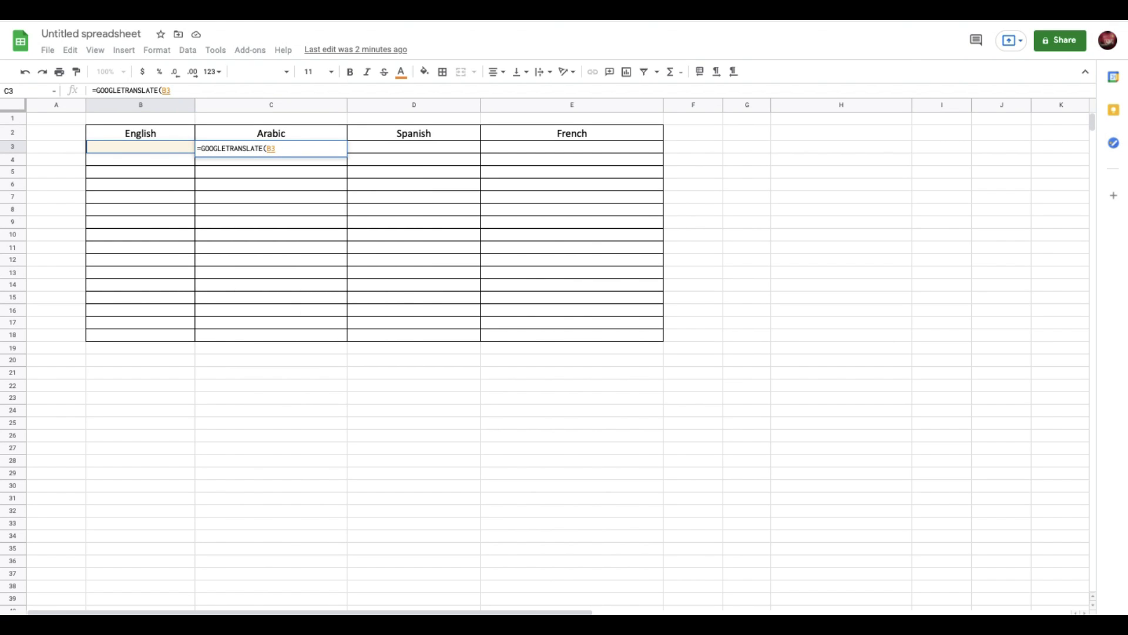
{"action": "type", "text": ", "}
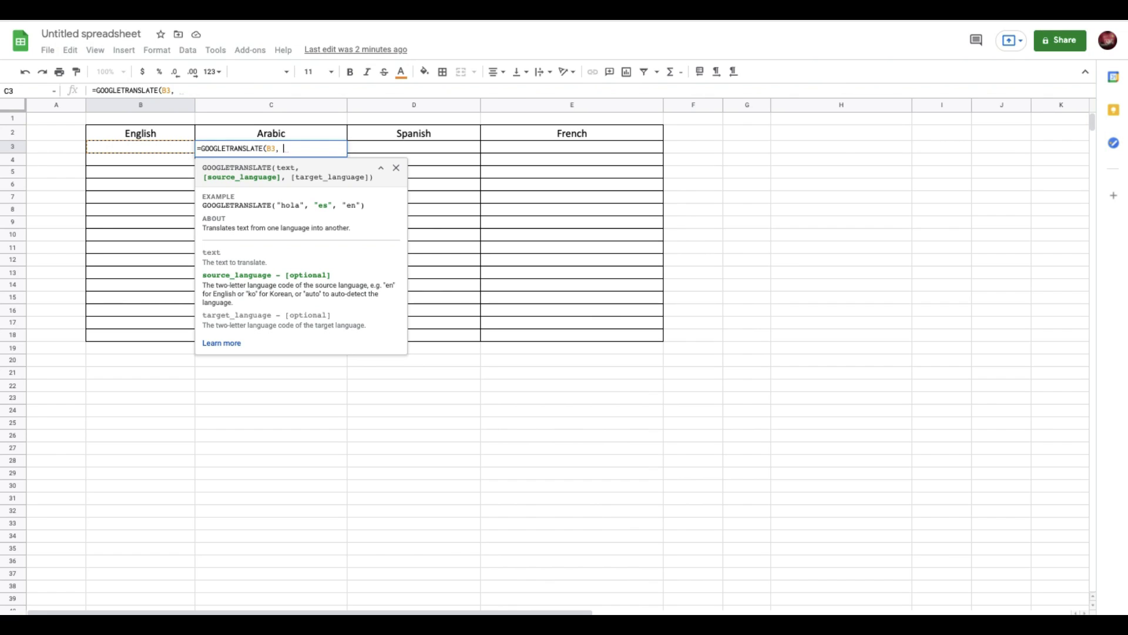
{"action": "type", "text": "\"en\""}
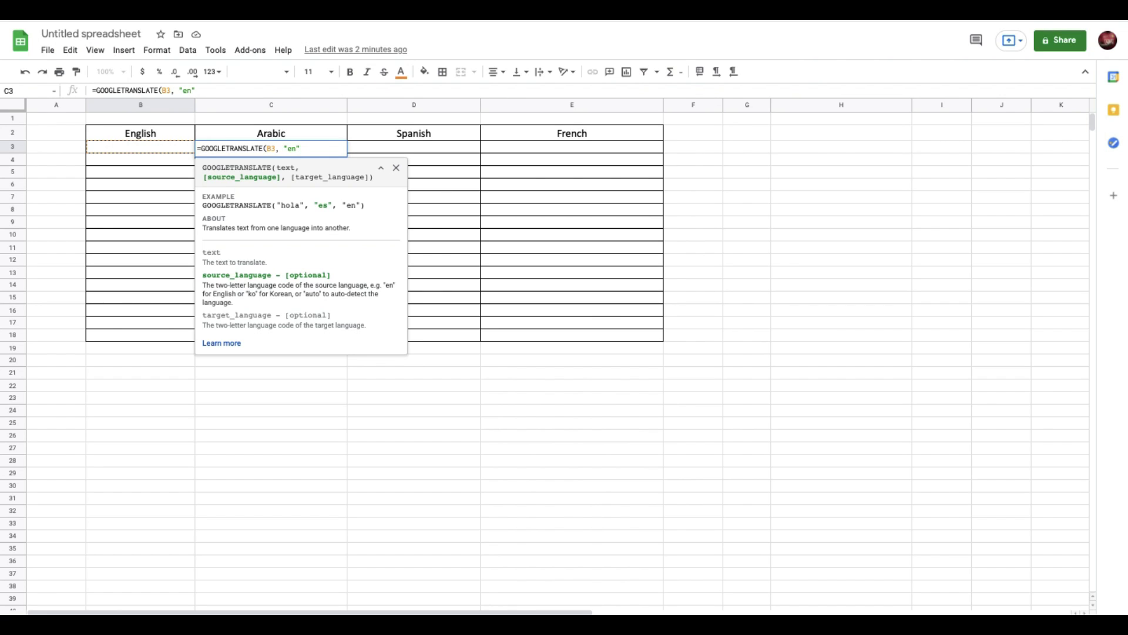
{"action": "type", "text": ", "}
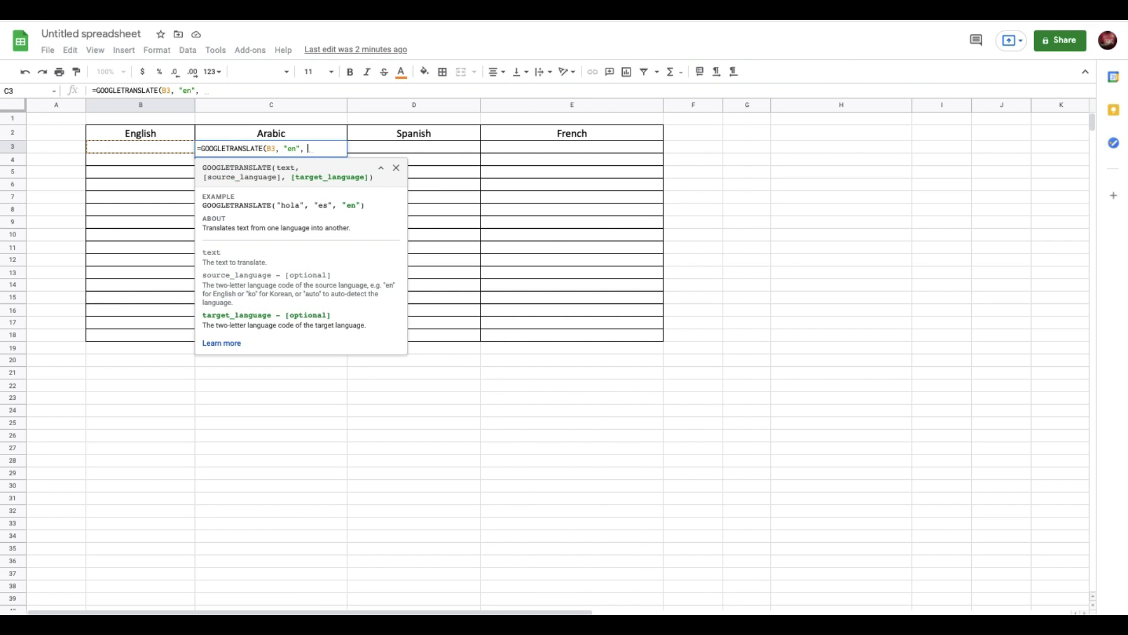
{"action": "type", "text": "\"ar"}
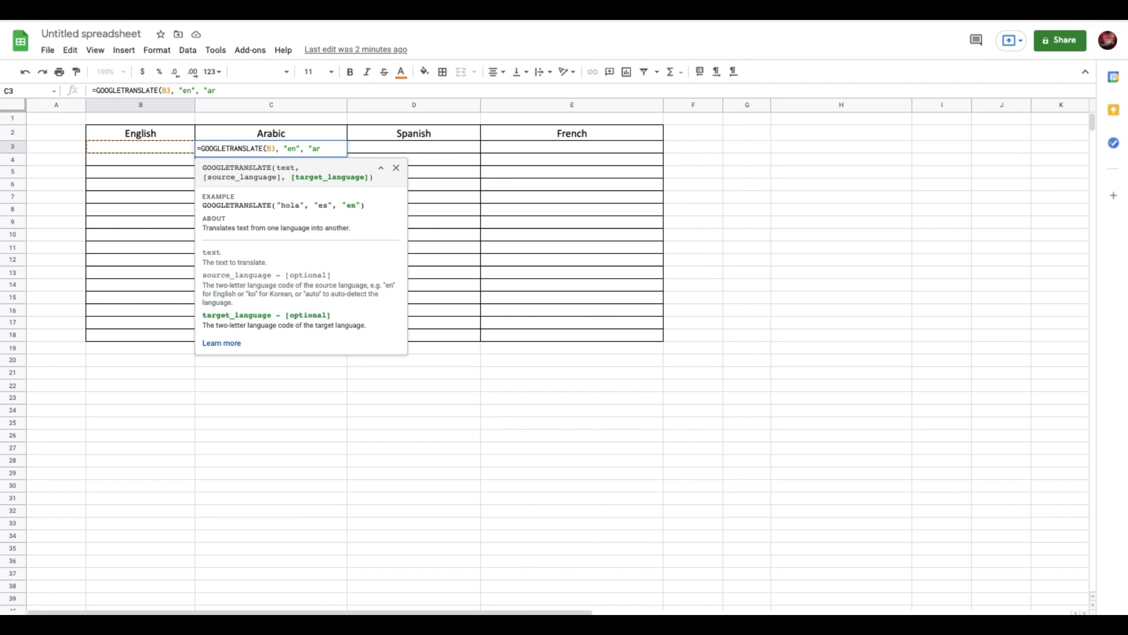
{"action": "type", "text": "\""}
{"action": "key", "text": "Tab"}
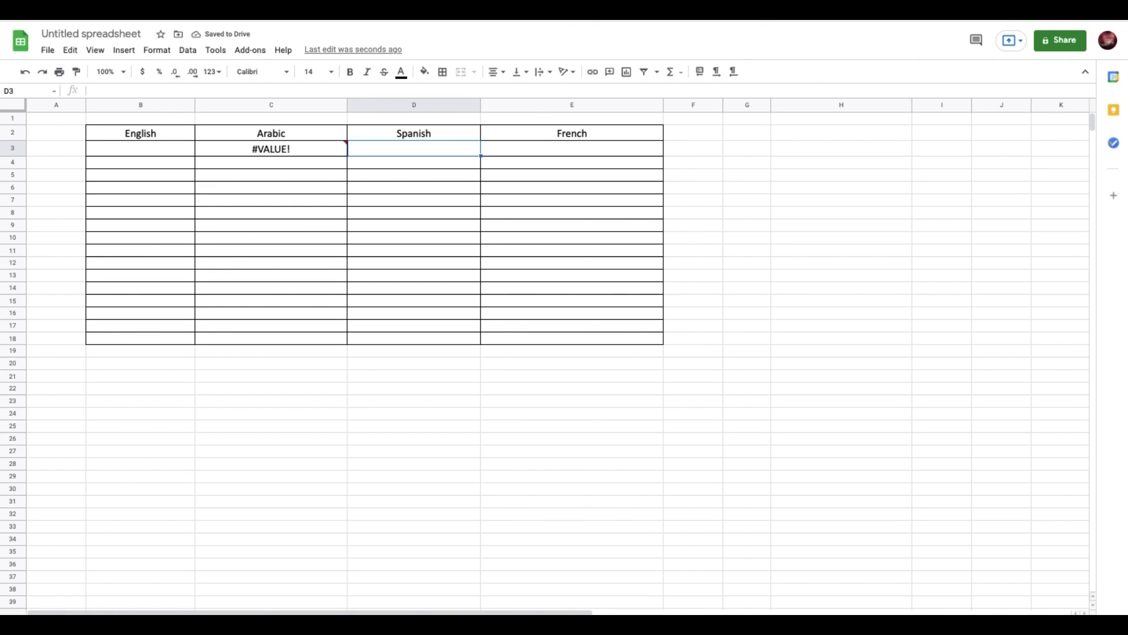
{"action": "key", "text": "Left"}
{"action": "key", "text": "Left"}
{"action": "key", "text": "Left"}
Step: Enter =GOOGLETRANSLATE(B3,"en", "es") in D3 for the Spanish translation
{"action": "key", "text": "Right"}
{"action": "key", "text": "Right"}
{"action": "key", "text": "Right"}
{"action": "type", "text": "=goo"}
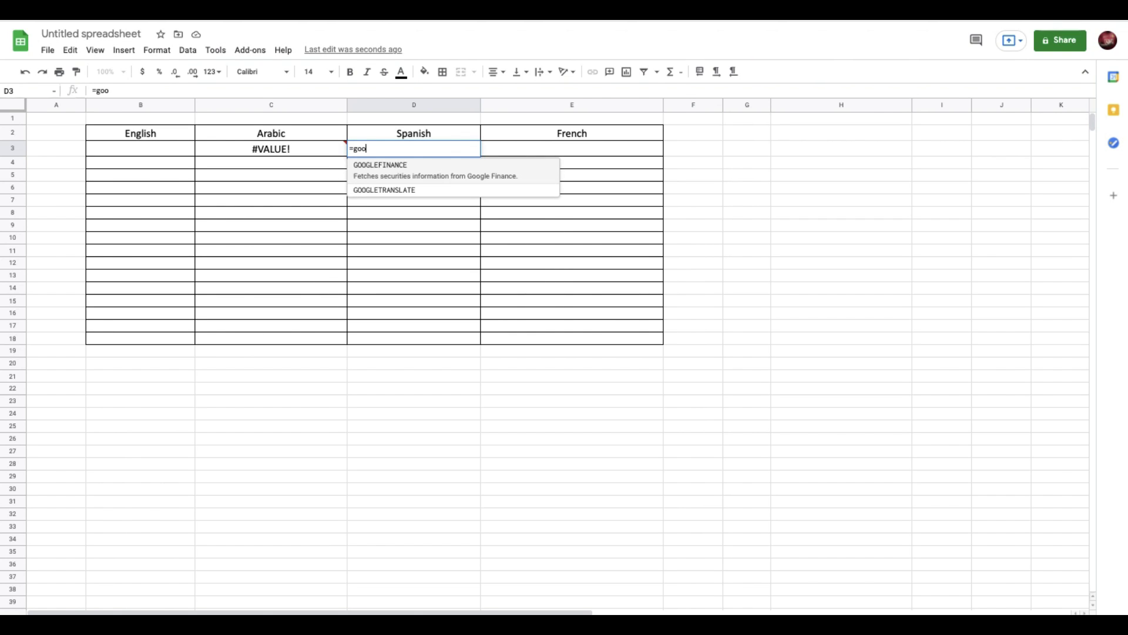
{"action": "key", "text": "Down"}
{"action": "key", "text": "Tab"}
{"action": "left_click", "coordinate": [140, 149]}
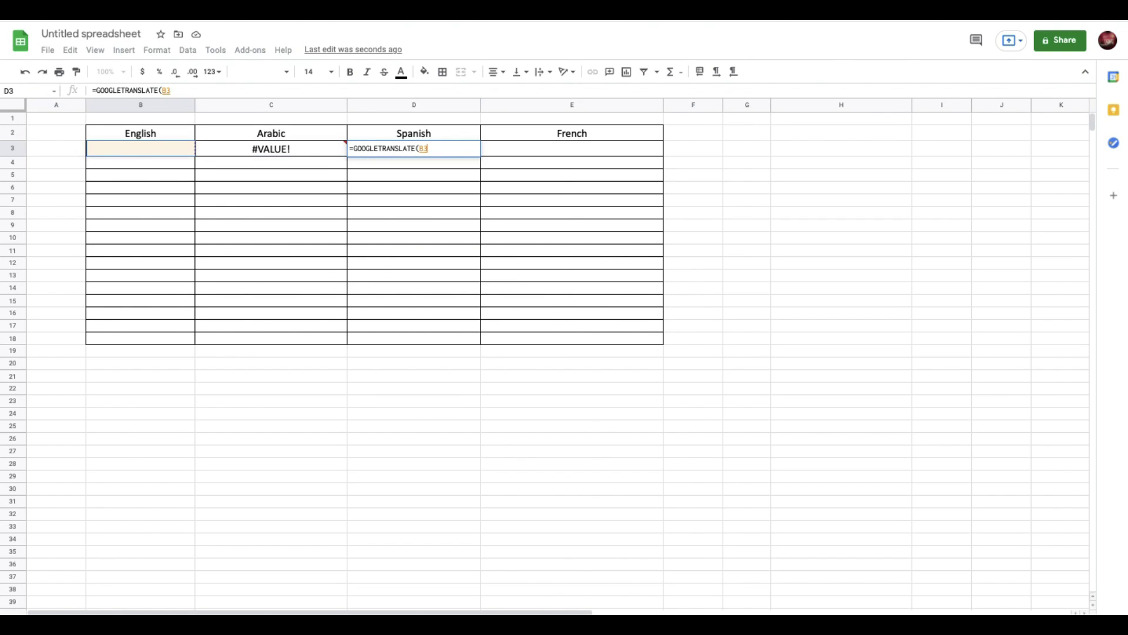
{"action": "type", "text": ","}
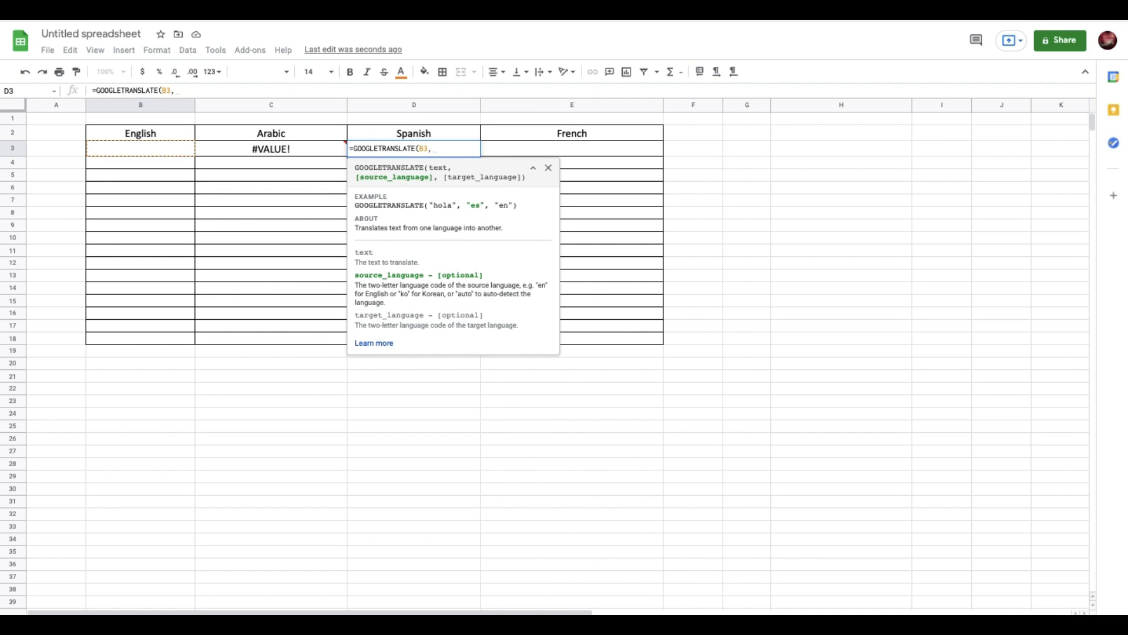
{"action": "type", "text": "\"en"}
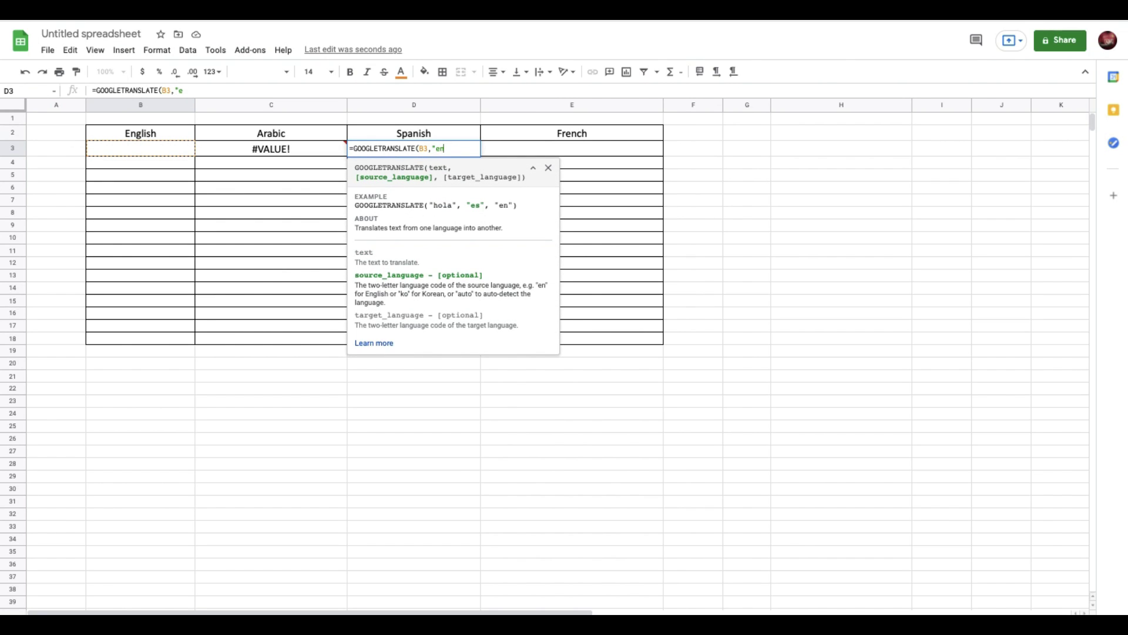
{"action": "type", "text": "\", "}
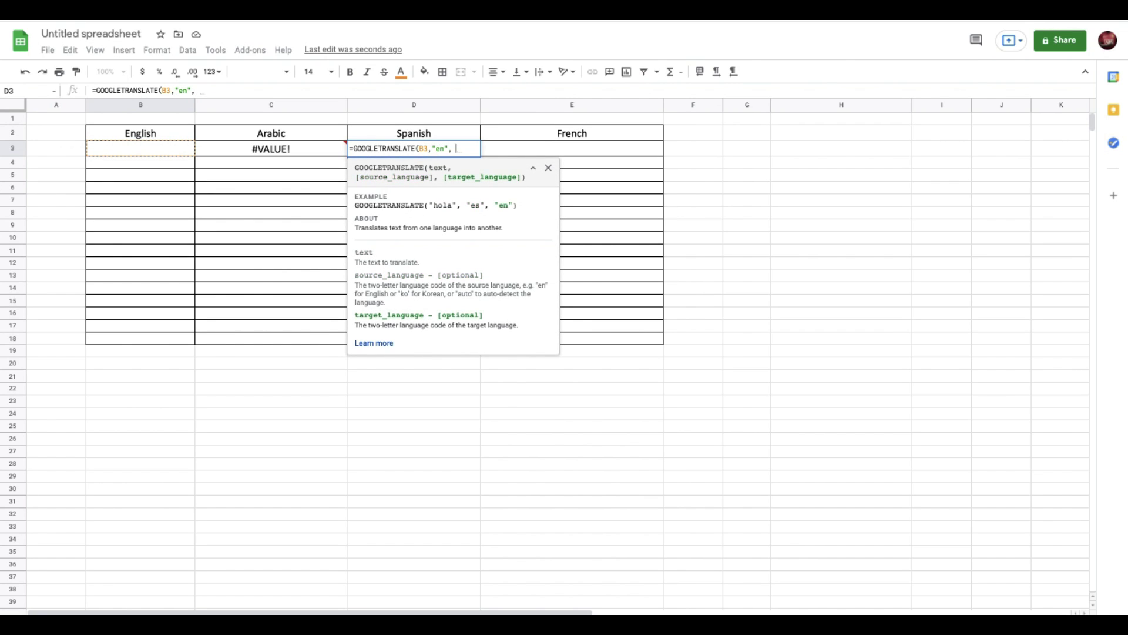
{"action": "type", "text": "\"es\""}
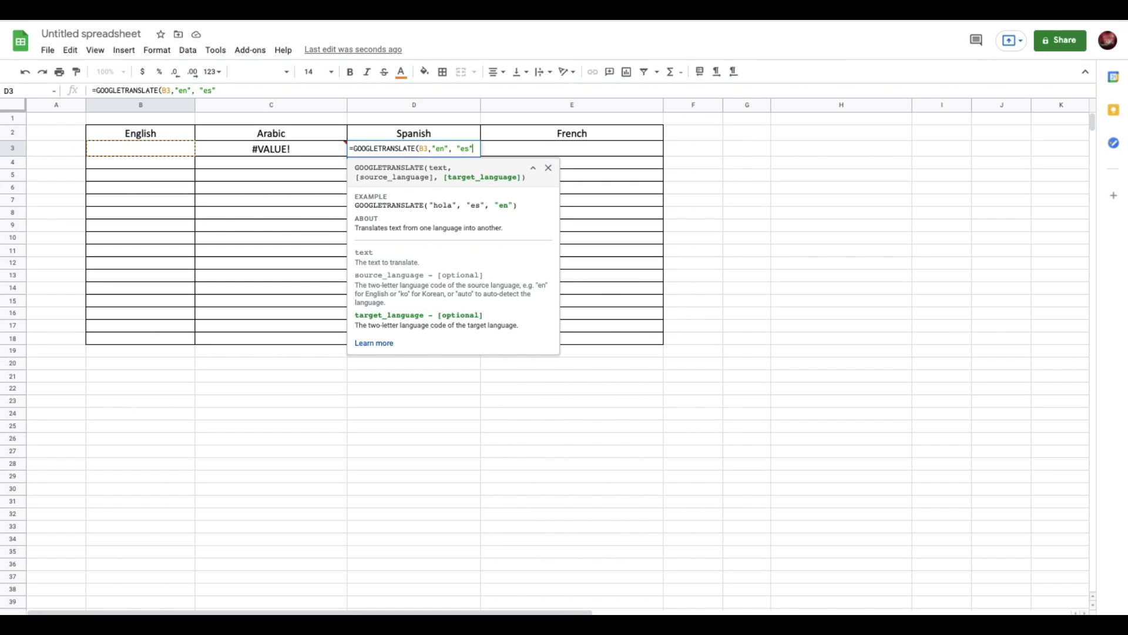
{"action": "key", "text": "Tab"}
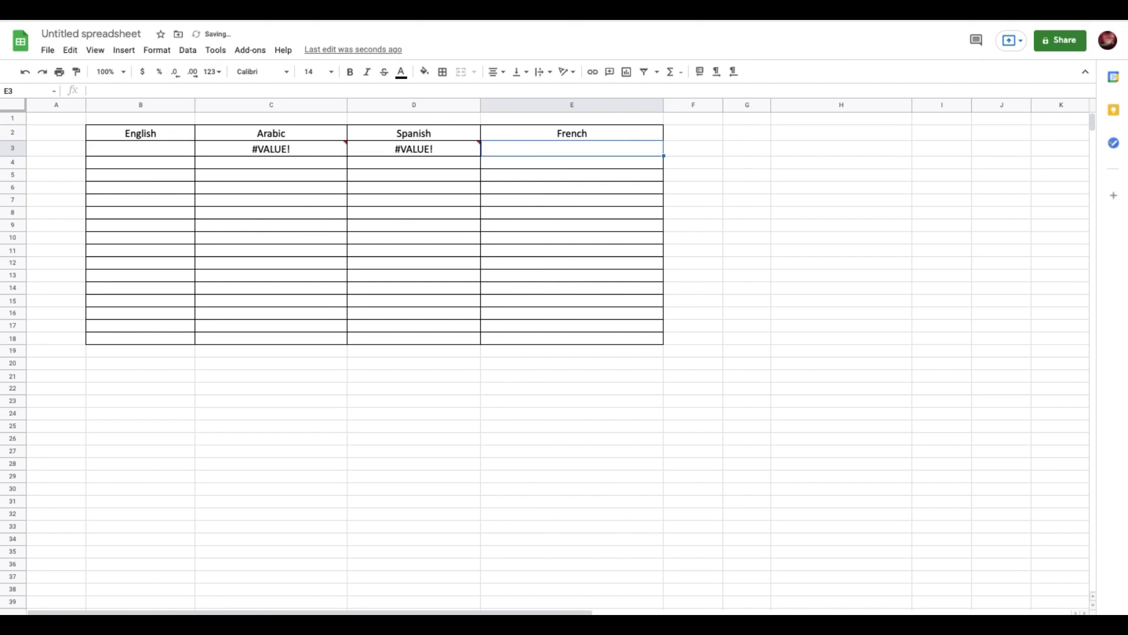
Step: Enter =GOOGLETRANSLATE(B3, "en", "fr") in E3 for the French translation
{"action": "type", "text": "=goog"}
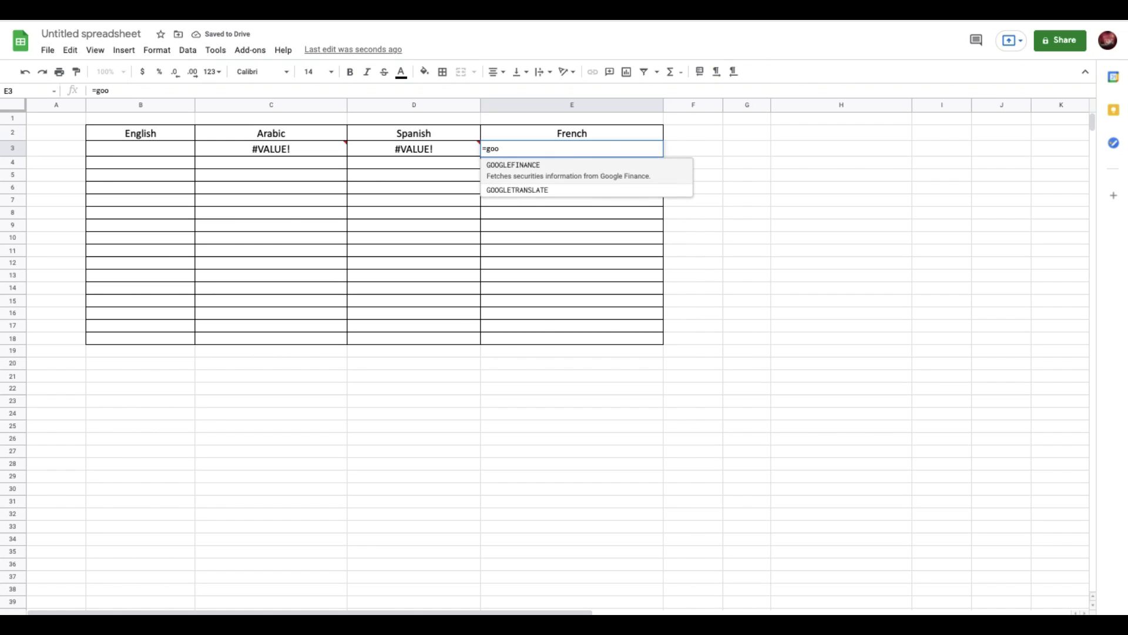
{"action": "key", "text": "Down"}
{"action": "key", "text": "Tab"}
{"action": "key", "text": "Left"}
{"action": "key", "text": "Left"}
{"action": "key", "text": "Left"}
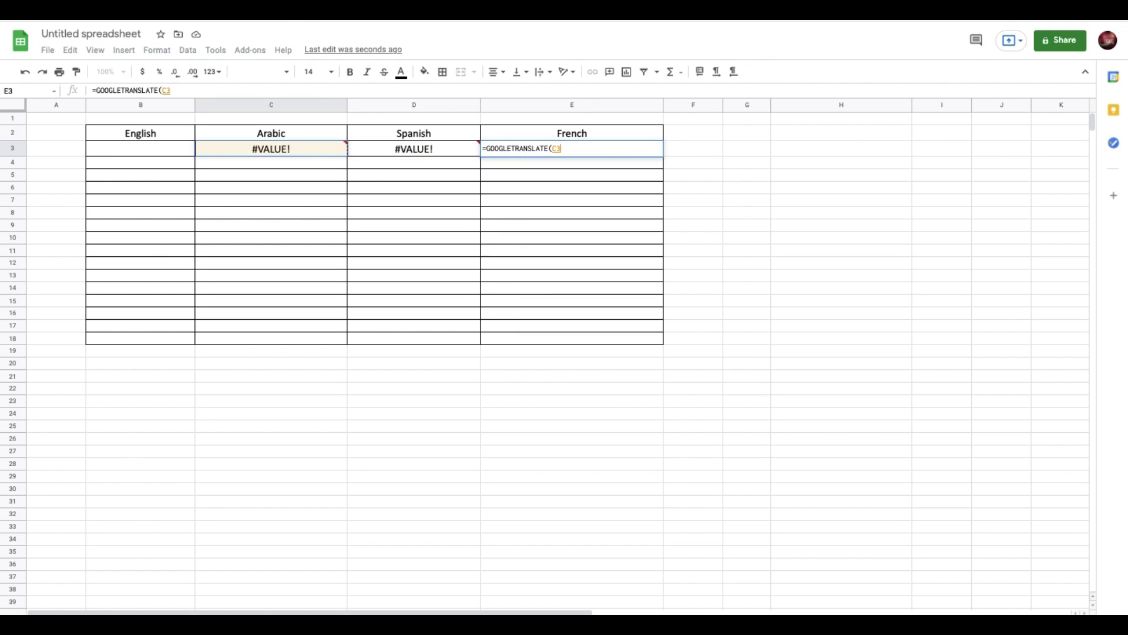
{"action": "type", "text": ", \""}
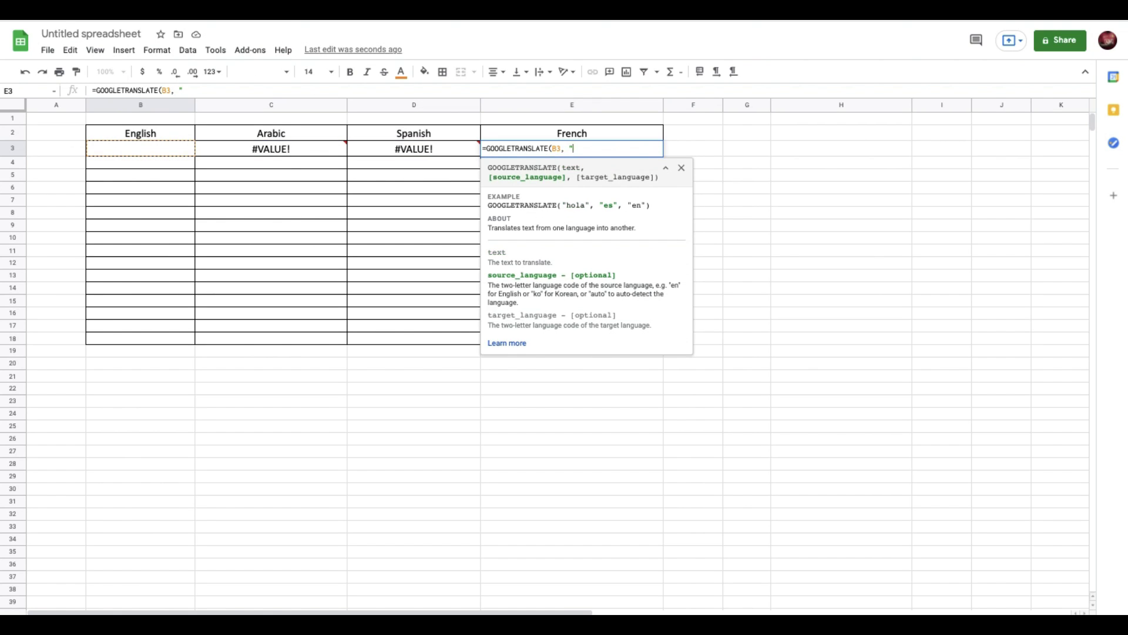
{"action": "type", "text": "en\", \"fr\""}
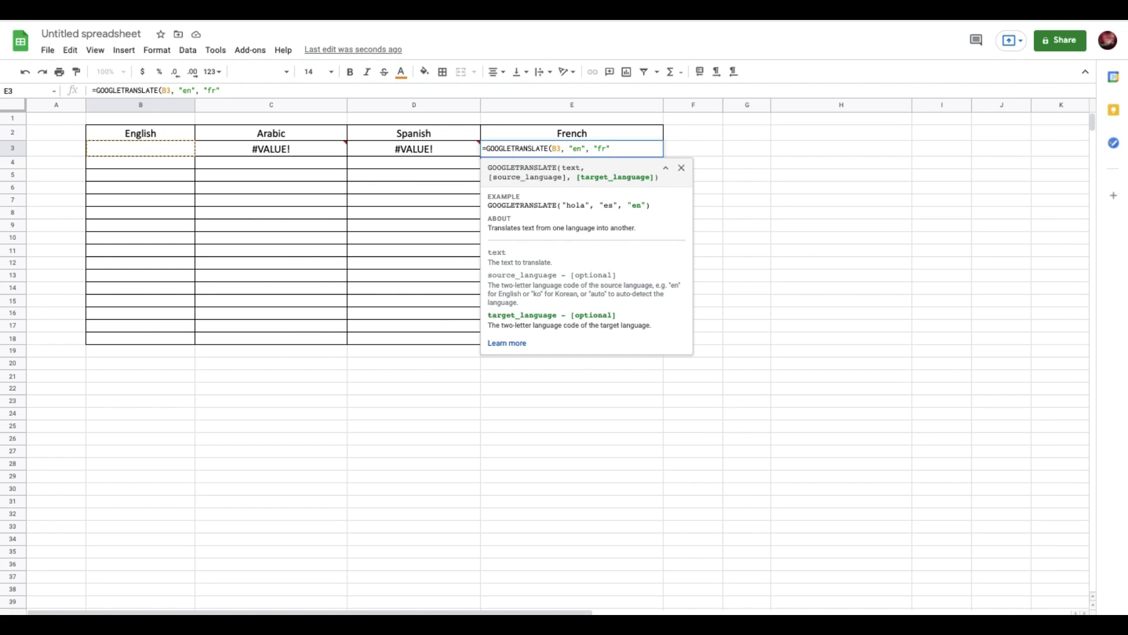
{"action": "key", "text": "Return"}
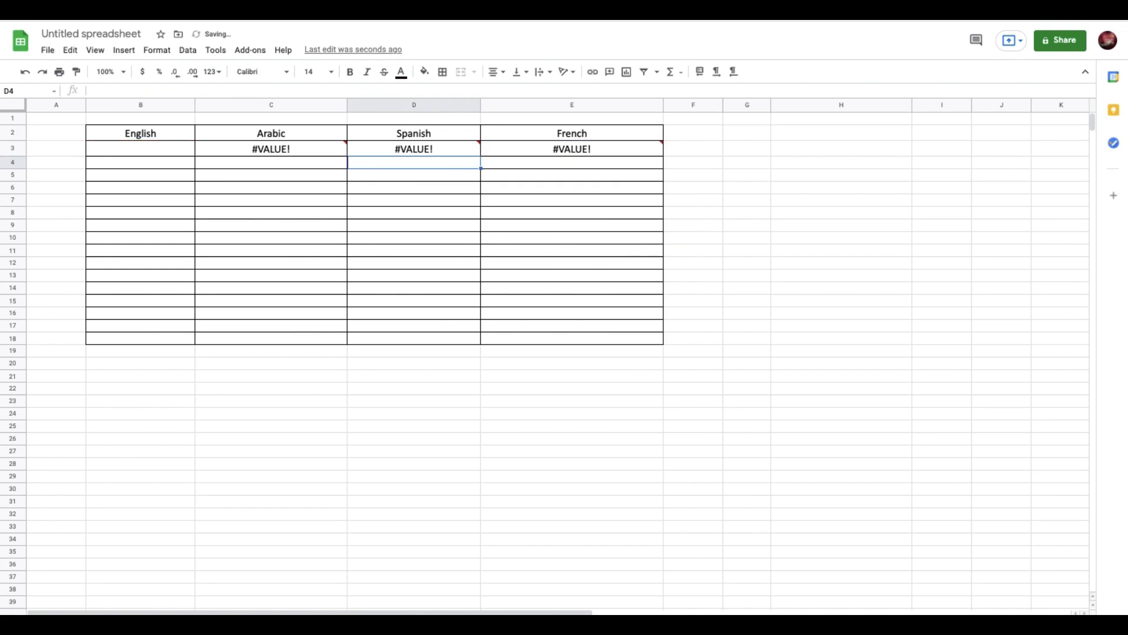
{"action": "left_click", "coordinate": [332, 147]}
Step: Copy the Arabic, Spanish and French formulas in C3, D3 and E3 down to row 18
{"action": "right_click", "coordinate": [335, 146]}
{"action": "left_click", "coordinate": [334, 151]}
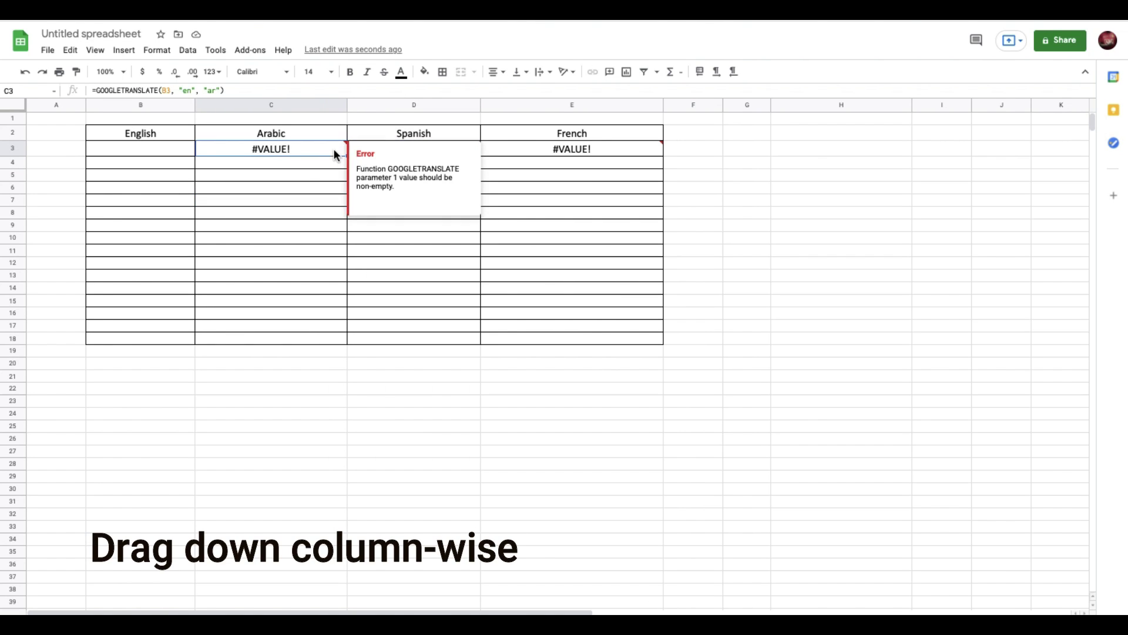
{"action": "left_click_drag", "start_coordinate": [347, 154], "coordinate": [352, 385]}
{"action": "left_click", "coordinate": [477, 154]}
{"action": "left_click_drag", "start_coordinate": [480, 155], "coordinate": [481, 385]}
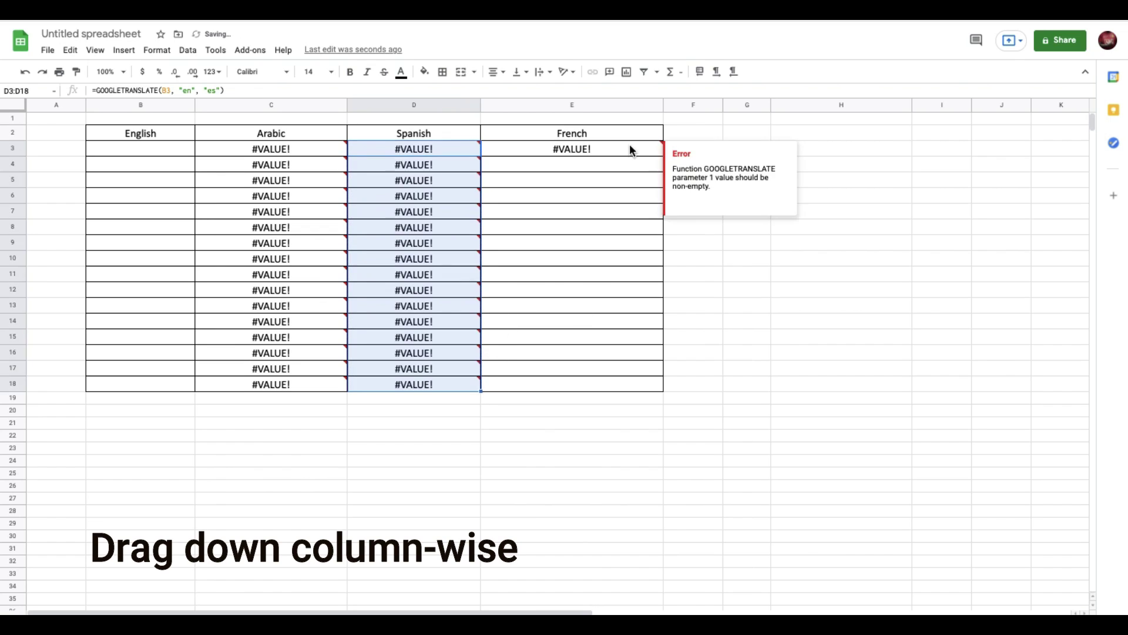
{"action": "left_click", "coordinate": [649, 154]}
{"action": "left_click_drag", "start_coordinate": [663, 155], "coordinate": [665, 385]}
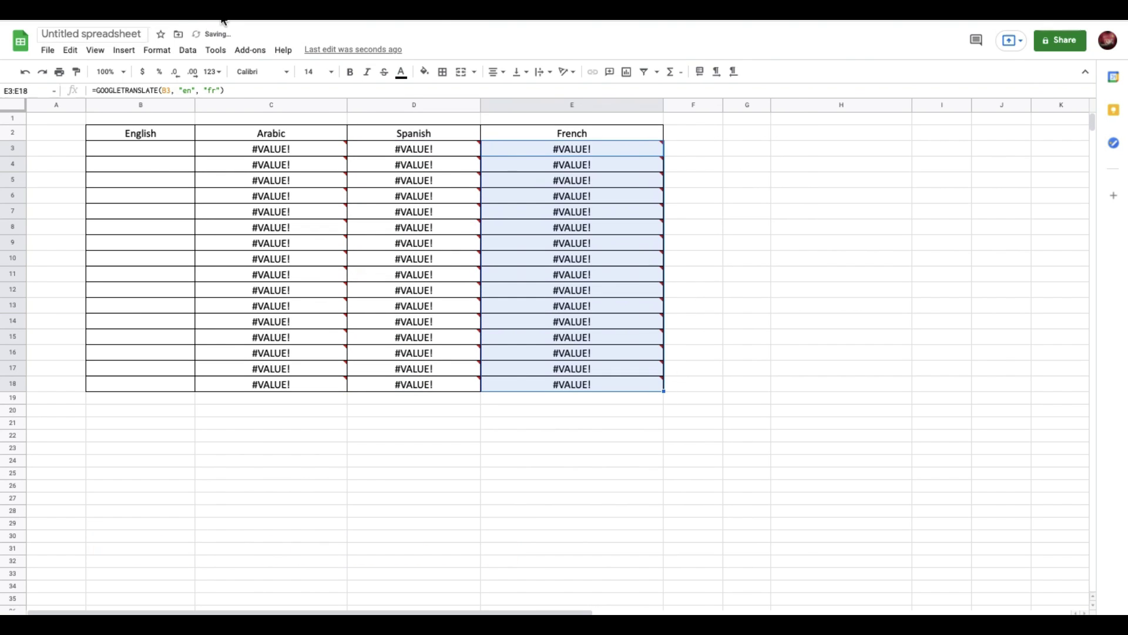
{"action": "left_click", "coordinate": [146, 151]}
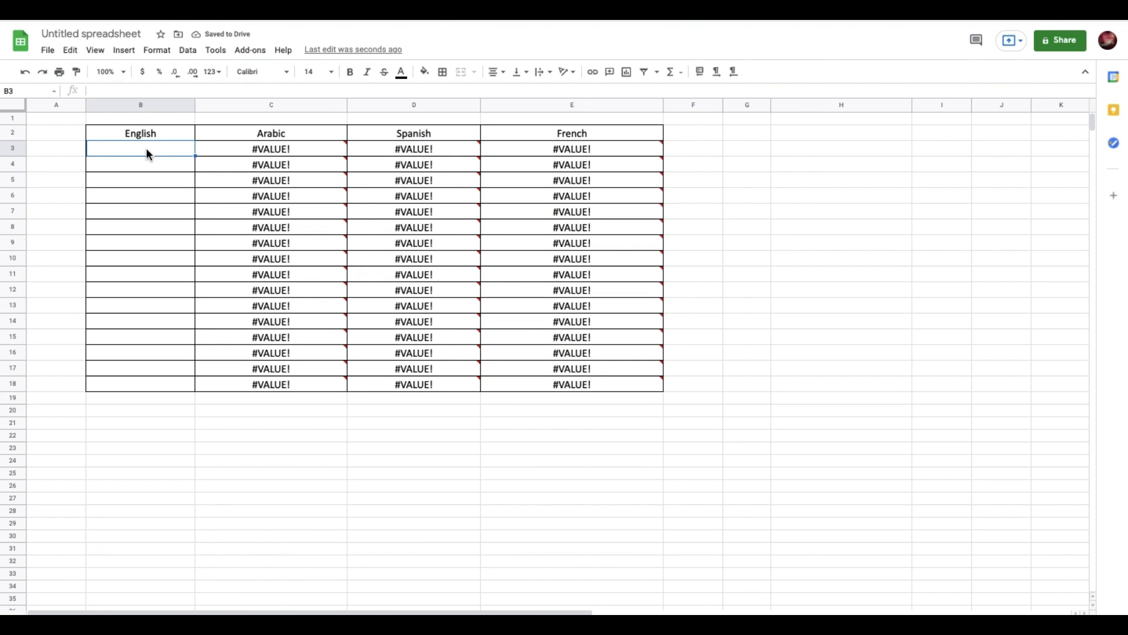
Step: Enter the English words hello and hi in B3 and B4
{"action": "type", "text": "hello"}
{"action": "key", "text": "Tab"}
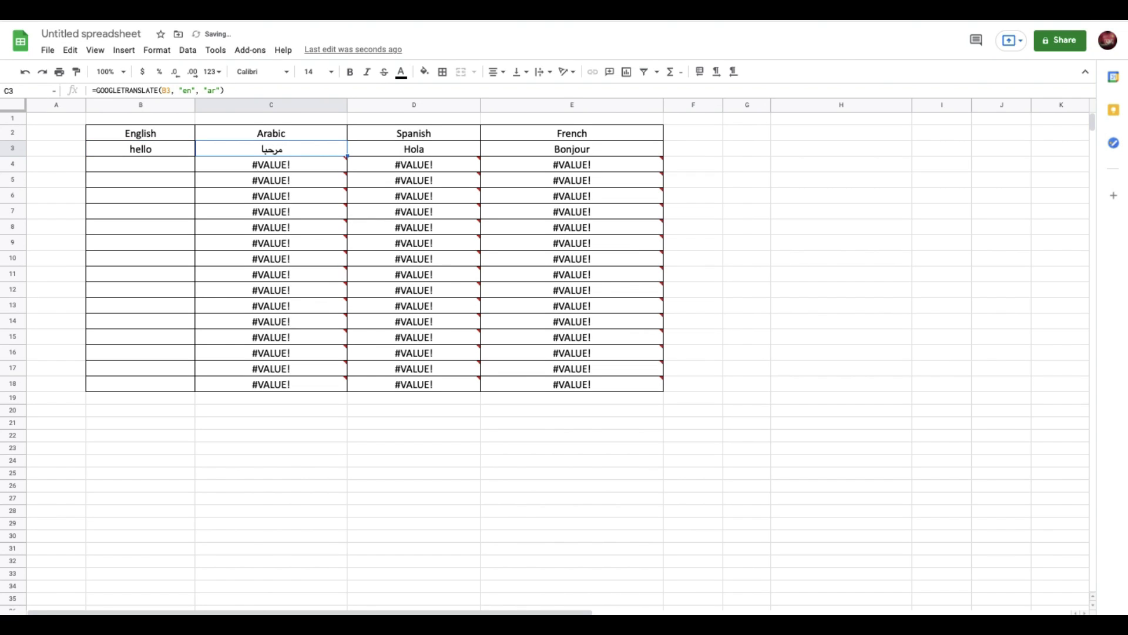
{"action": "key", "text": "Left"}
{"action": "key", "text": "Down"}
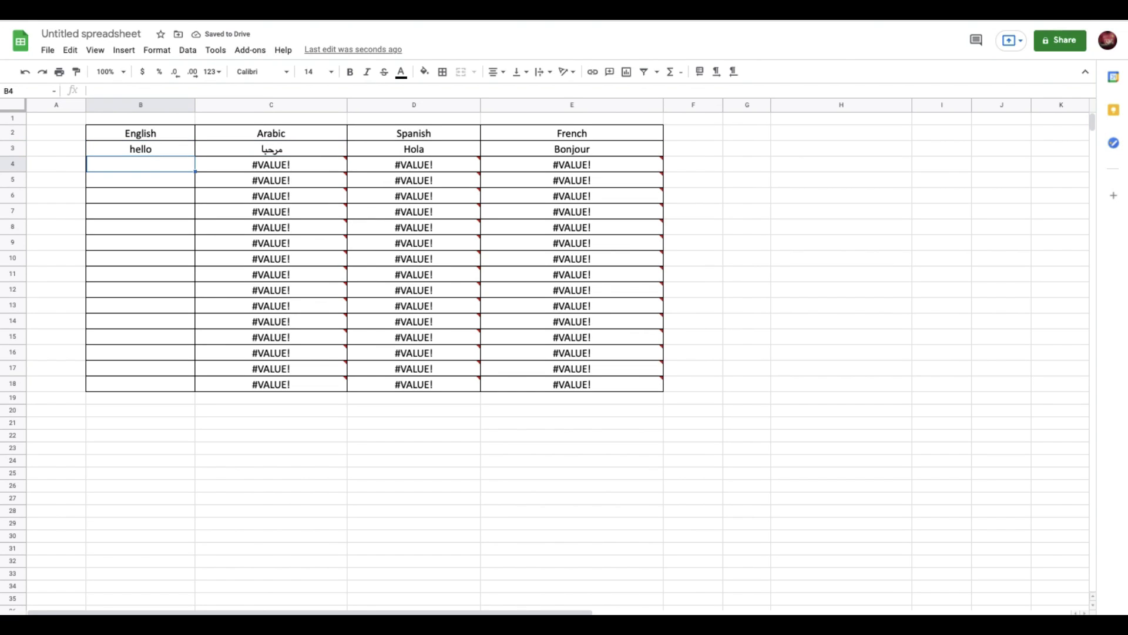
{"action": "type", "text": "hi"}
{"action": "key", "text": "Return"}
Step: Enter one, two, friend, love and bye in the English cells below
{"action": "type", "text": "one"}
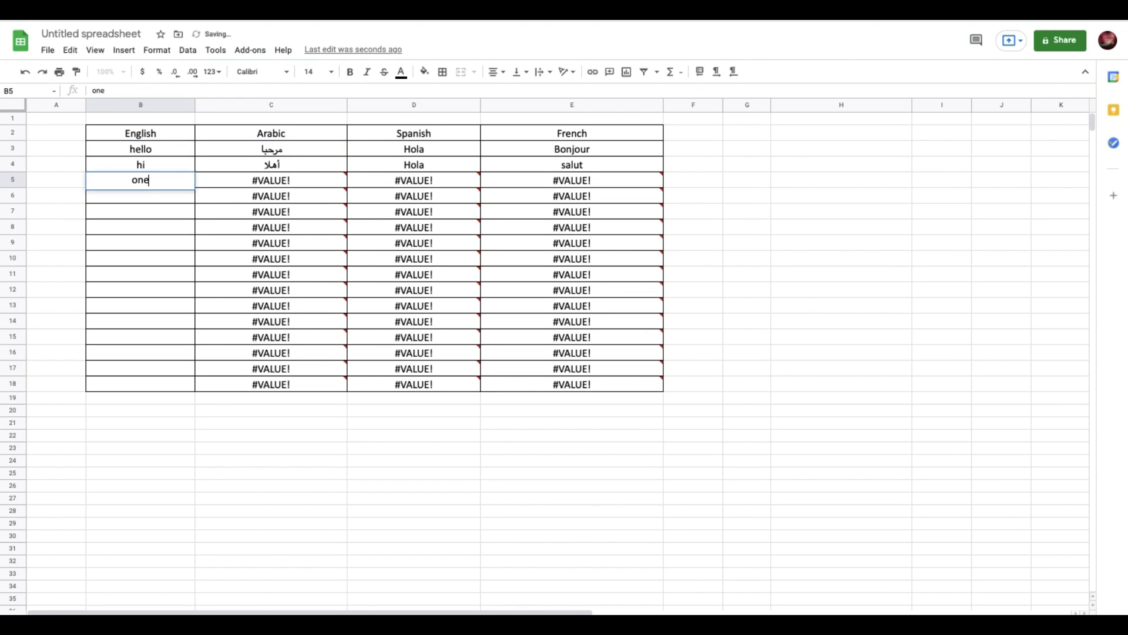
{"action": "key", "text": "Return"}
{"action": "type", "text": "two"}
{"action": "key", "text": "Return"}
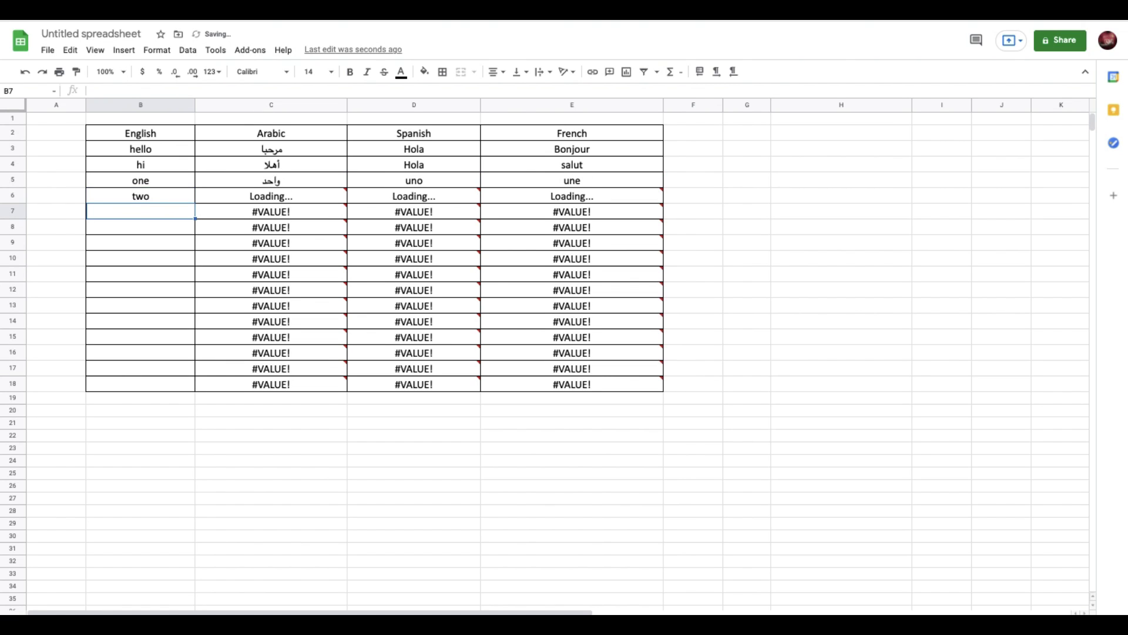
{"action": "type", "text": "friend"}
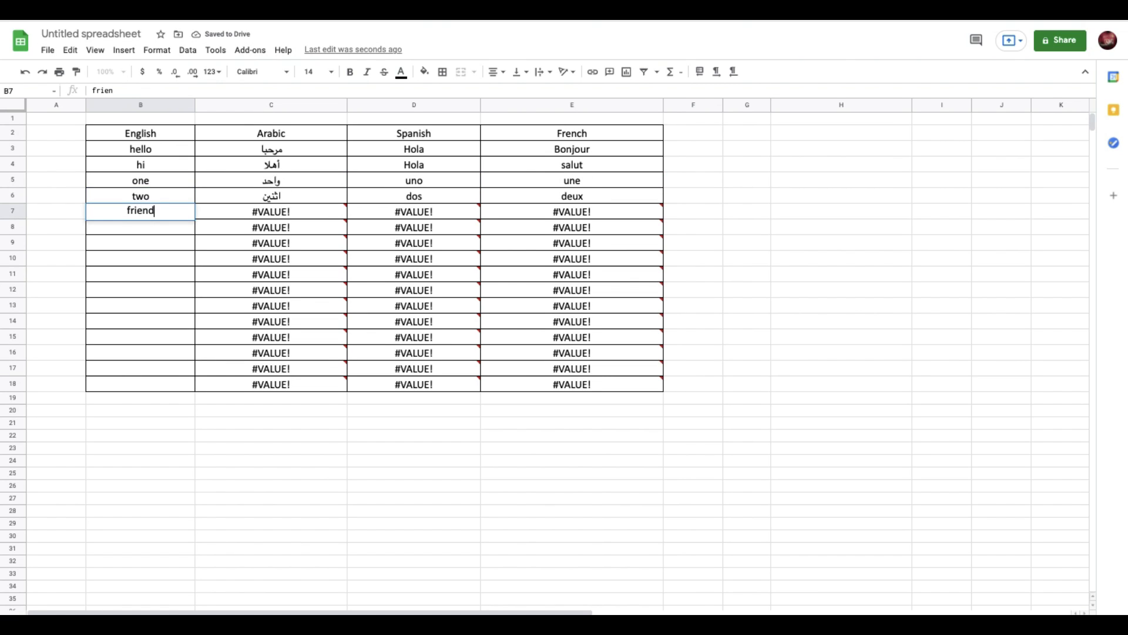
{"action": "type", "text": "love"}
{"action": "key", "text": "Return"}
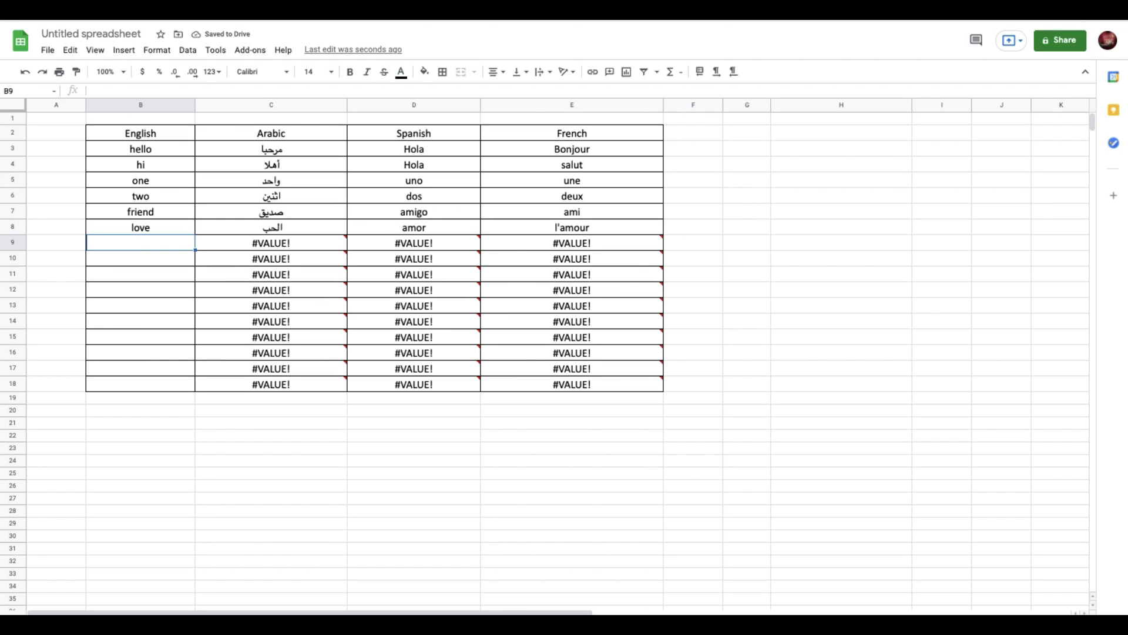
{"action": "type", "text": "bye"}
{"action": "key", "text": "Return"}
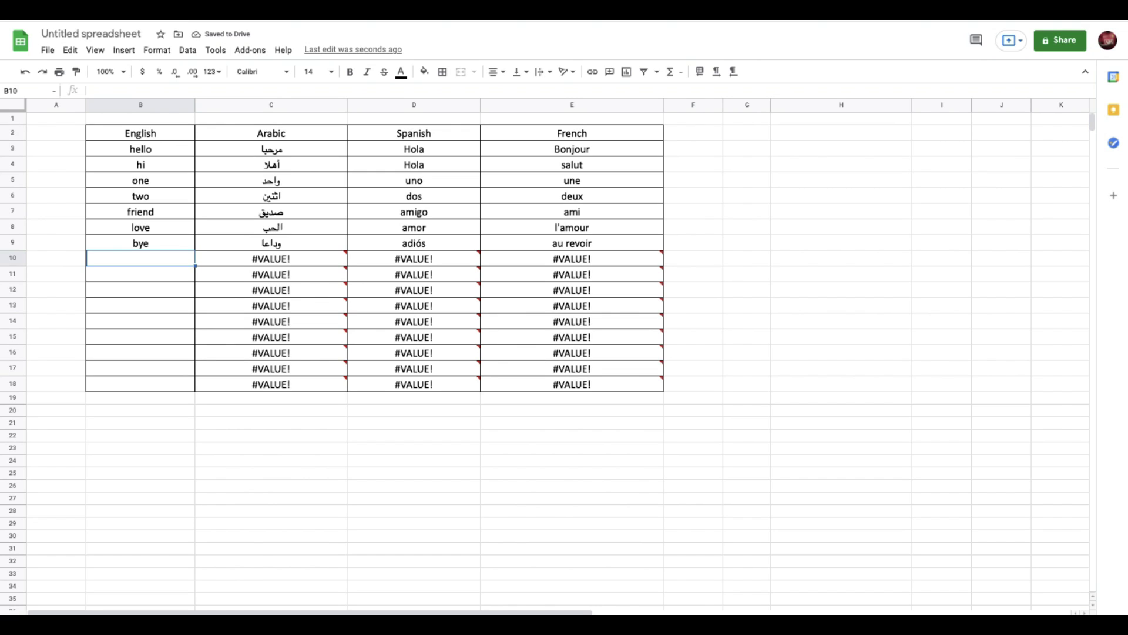
Step: Check the Arabic translation formulas beside the new words, ending on the B2 header
{"action": "key", "text": "Up"}
{"action": "key", "text": "Right"}
{"action": "key", "text": "Up"}
{"action": "key", "text": "Up"}
{"action": "key", "text": "Up"}
{"action": "key", "text": "Up"}
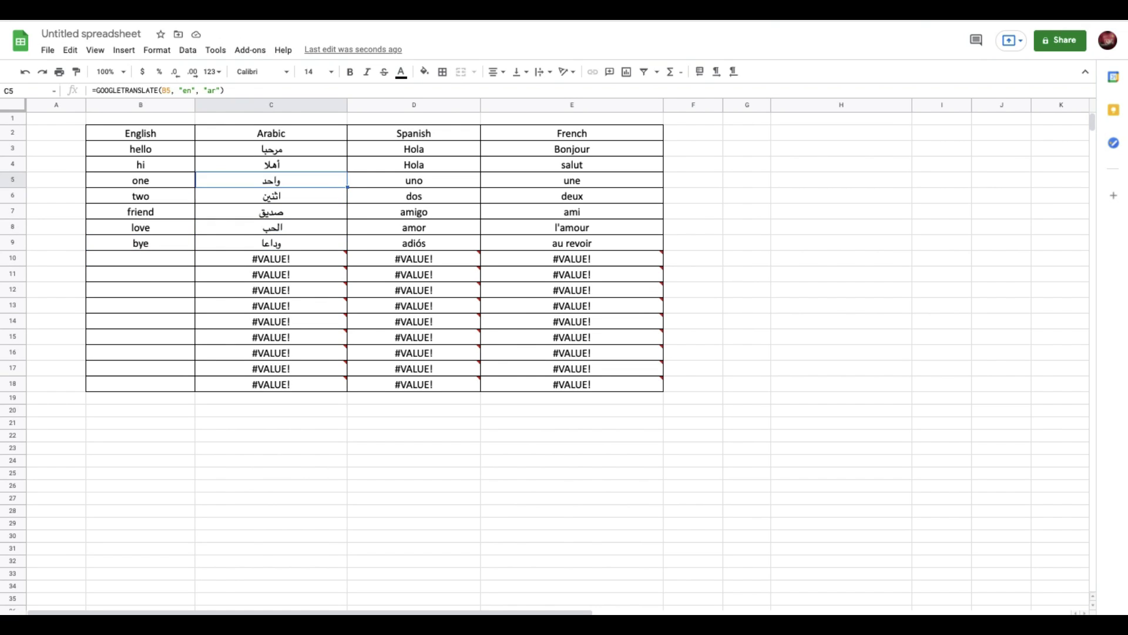
{"action": "key", "text": "Up"}
{"action": "key", "text": "Up"}
{"action": "key", "text": "Left"}
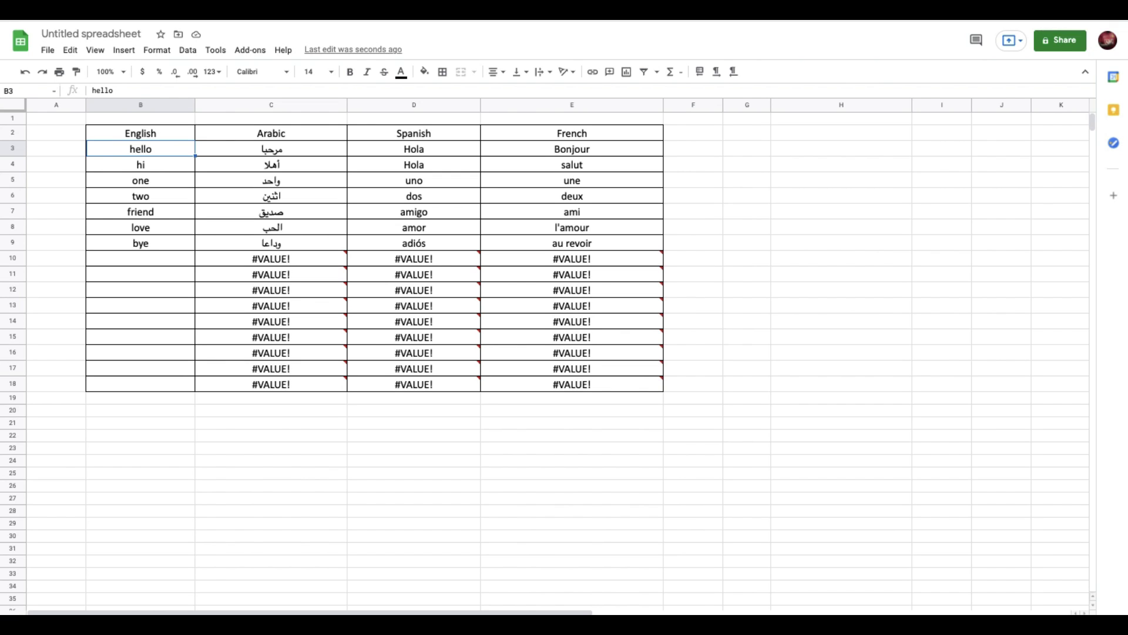
{"action": "key", "text": "Down"}
{"action": "key", "text": "Down"}
{"action": "key", "text": "Down"}
{"action": "key", "text": "Down"}
{"action": "key", "text": "Down"}
{"action": "key", "text": "Down"}
{"action": "key", "text": "Down"}
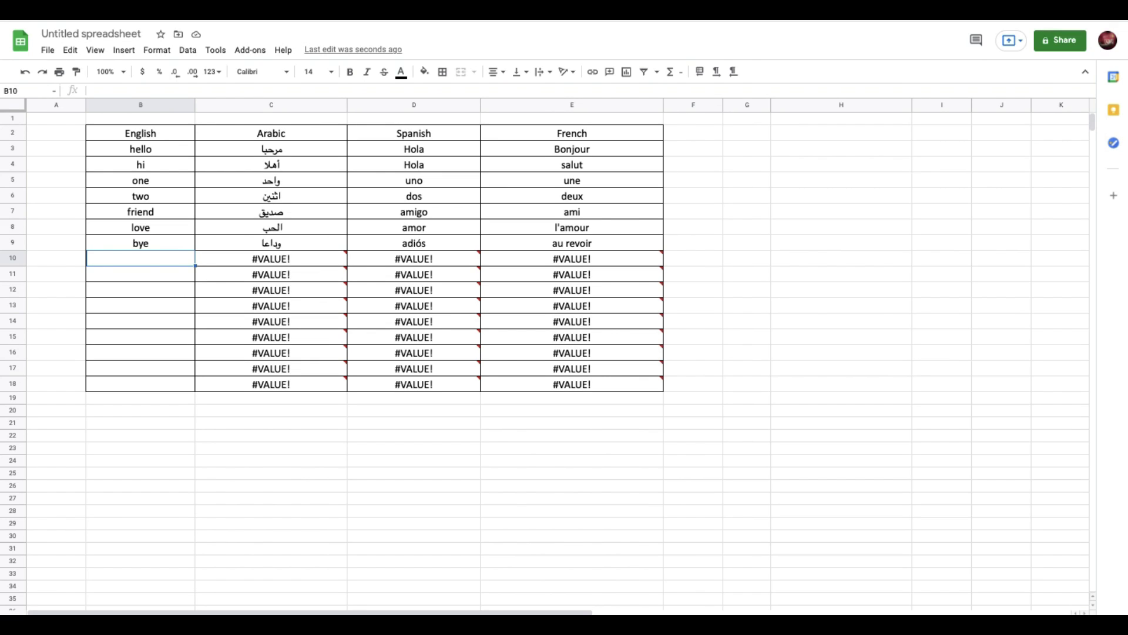
{"action": "key", "text": "Up"}
{"action": "key", "text": "Up"}
{"action": "key", "text": "Up"}
{"action": "key", "text": "Up"}
{"action": "key", "text": "Up"}
{"action": "key", "text": "Up"}
{"action": "key", "text": "Up"}
{"action": "key", "text": "Up"}
Step: Extend the selection from B2 down to row 18 and across to the French column E
{"action": "key", "text": "ctrl+shift+Down"}
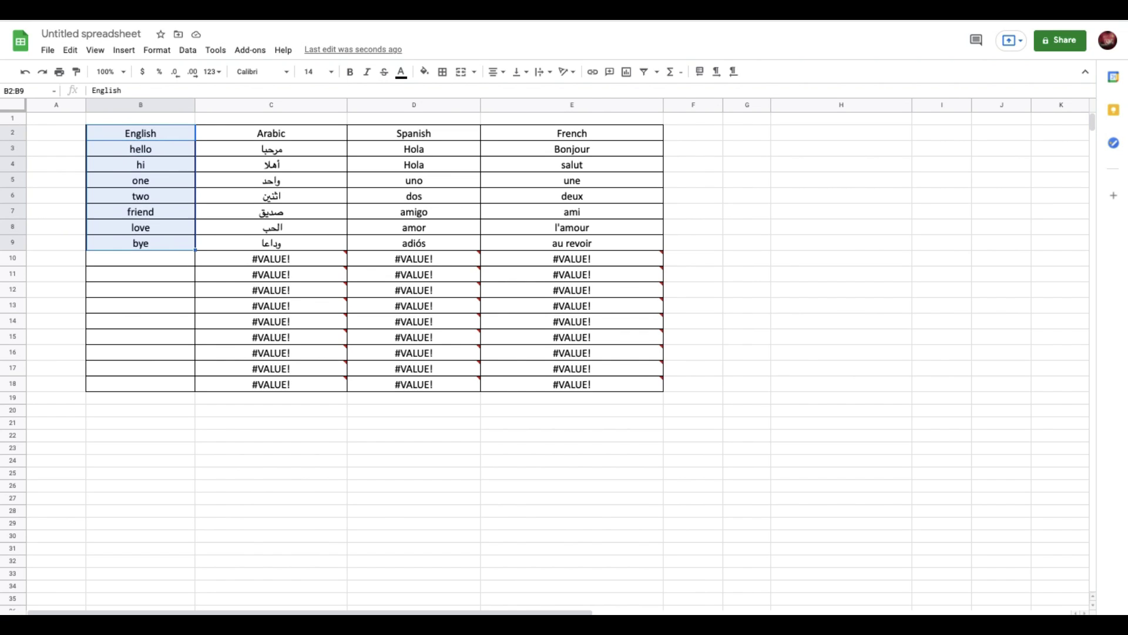
{"action": "key", "text": "shift+Down"}
{"action": "key", "text": "shift+Down"}
{"action": "key", "text": "shift+Down"}
{"action": "key", "text": "shift+Down"}
{"action": "key", "text": "shift+Down"}
{"action": "key", "text": "shift+Down"}
{"action": "key", "text": "shift+Down"}
{"action": "key", "text": "shift+Down"}
{"action": "key", "text": "shift+Down"}
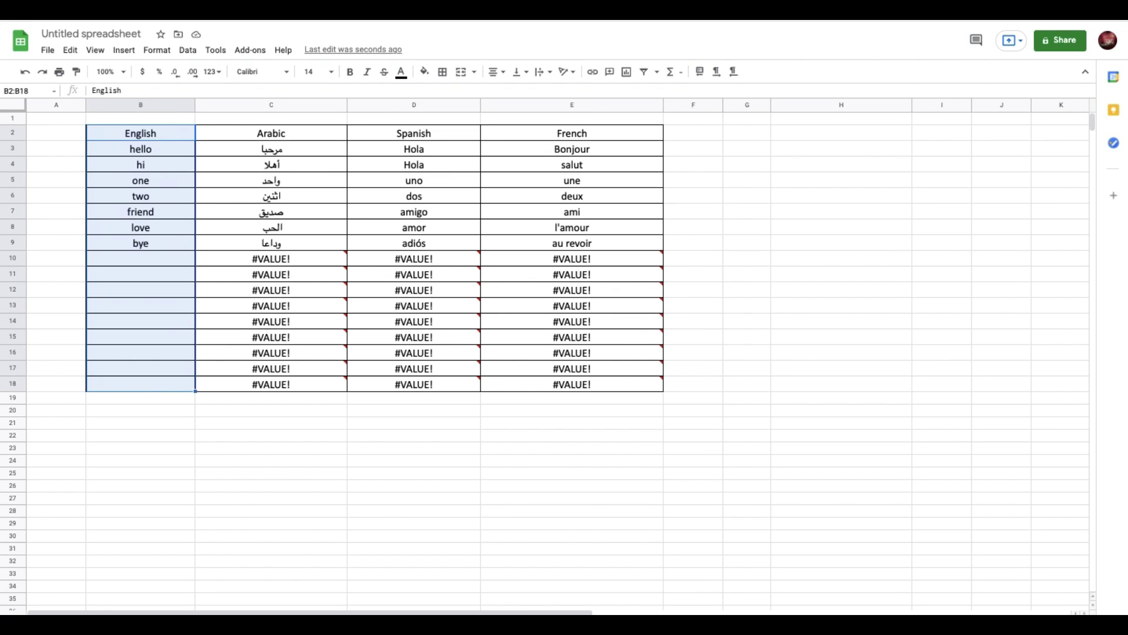
{"action": "key", "text": "shift+Right"}
{"action": "key", "text": "shift+Right"}
{"action": "key", "text": "shift+Right"}
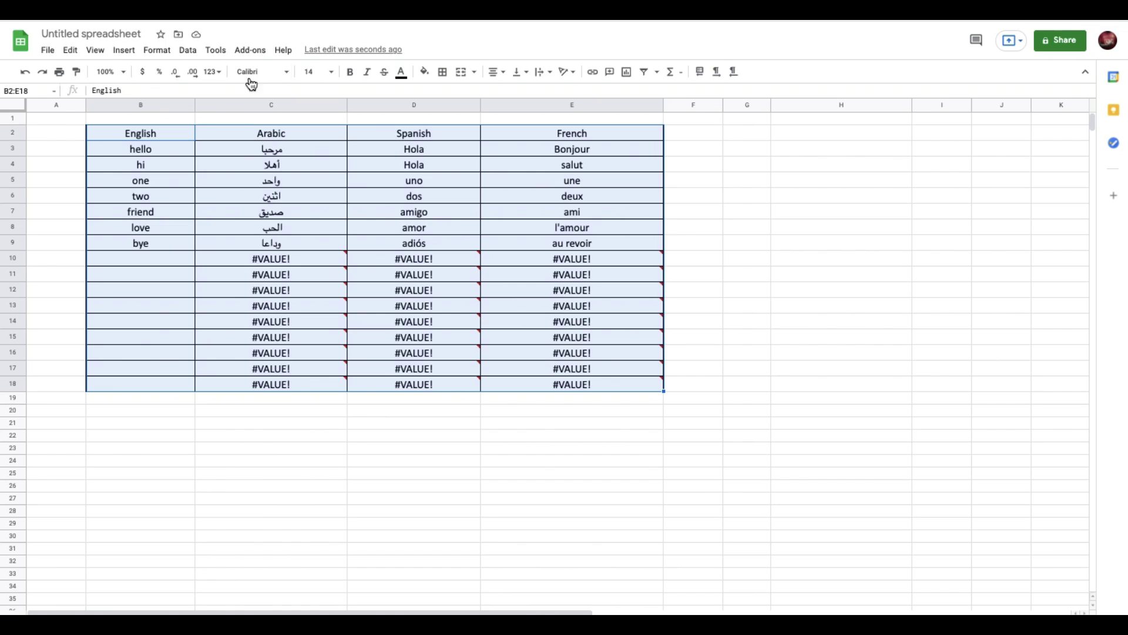
Step: Apply the blue default alternating-colour style to B2:E18, then check the Spanish formulas in D10–D11
{"action": "left_click", "coordinate": [167, 56]}
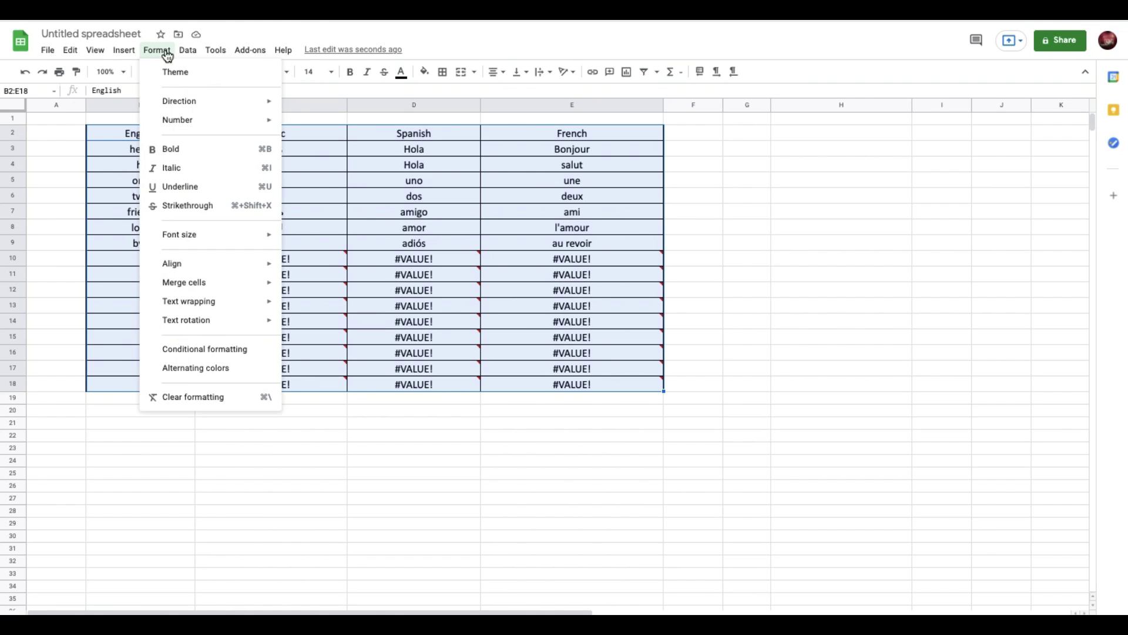
{"action": "left_click", "coordinate": [185, 372]}
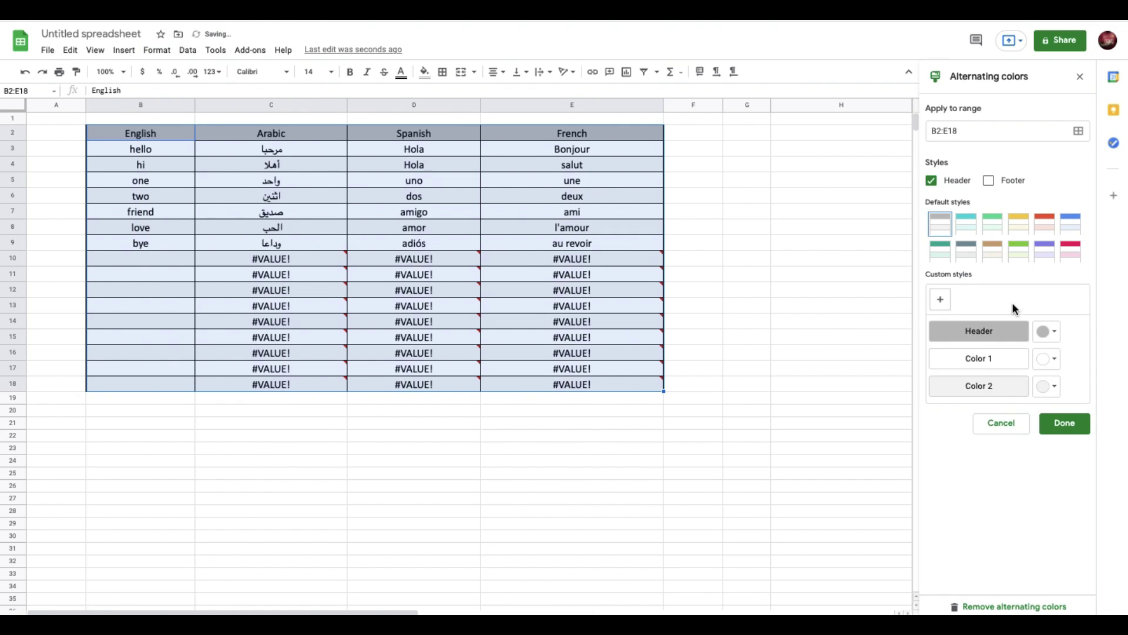
{"action": "left_click", "coordinate": [1070, 231]}
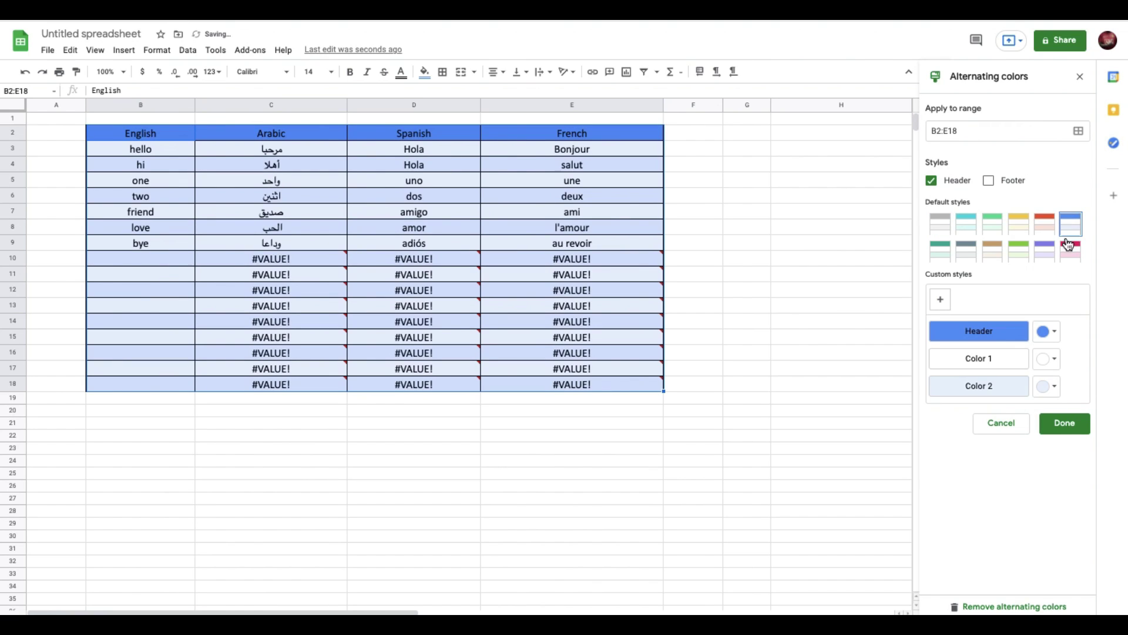
{"action": "left_click", "coordinate": [1067, 429]}
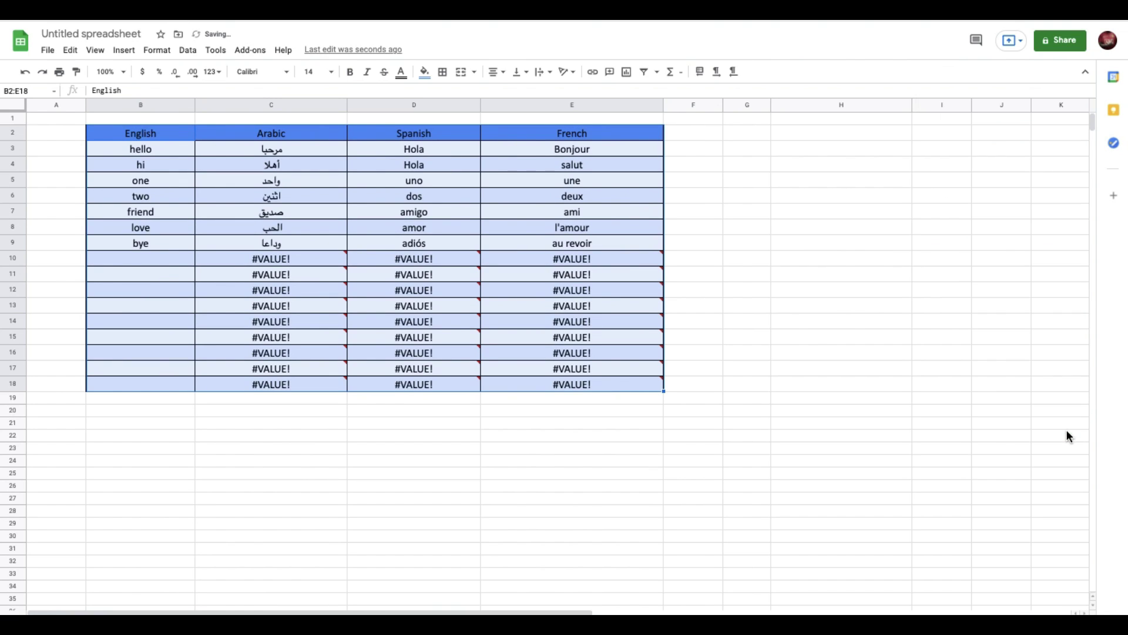
{"action": "left_click", "coordinate": [952, 276]}
{"action": "key", "text": "Left"}
{"action": "key", "text": "Left"}
{"action": "key", "text": "Left"}
{"action": "key", "text": "Left"}
{"action": "key", "text": "Left"}
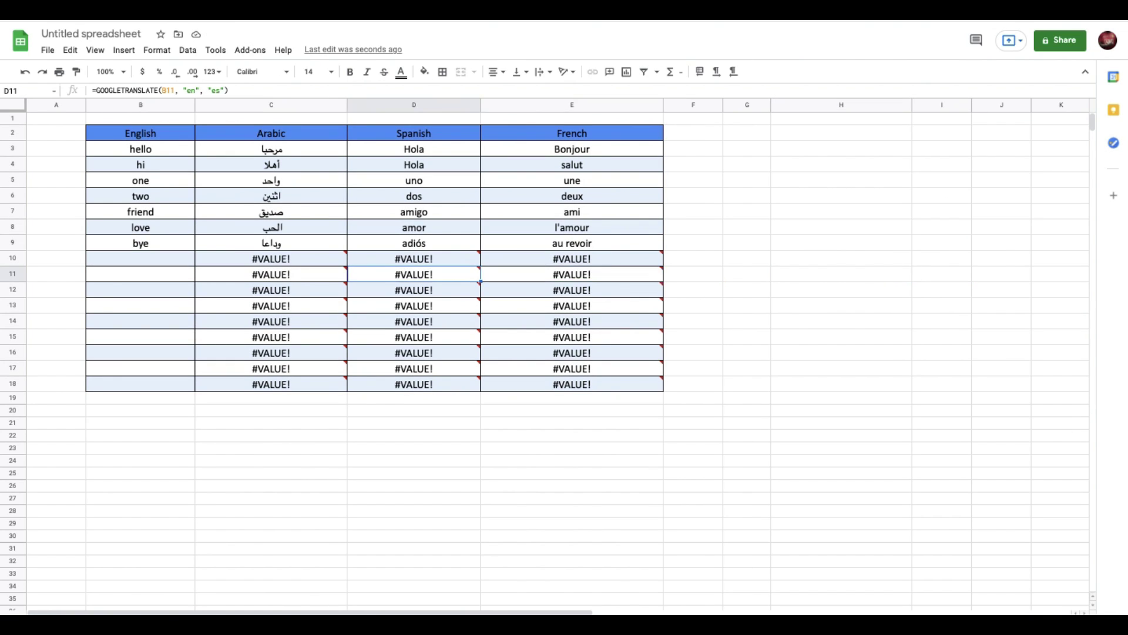
{"action": "key", "text": "Up"}
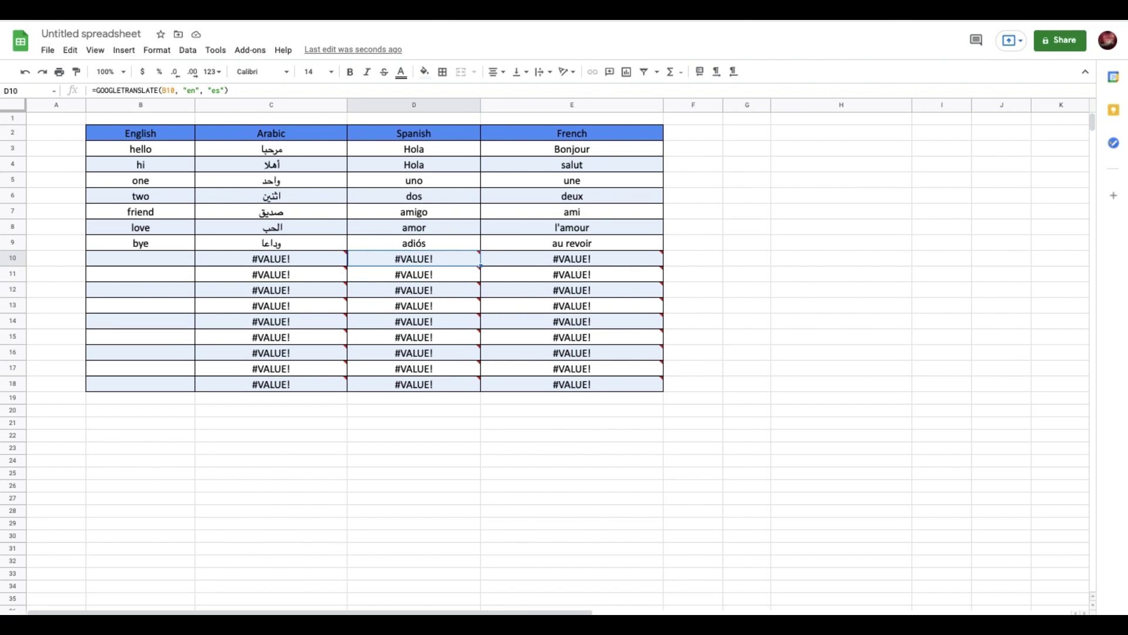